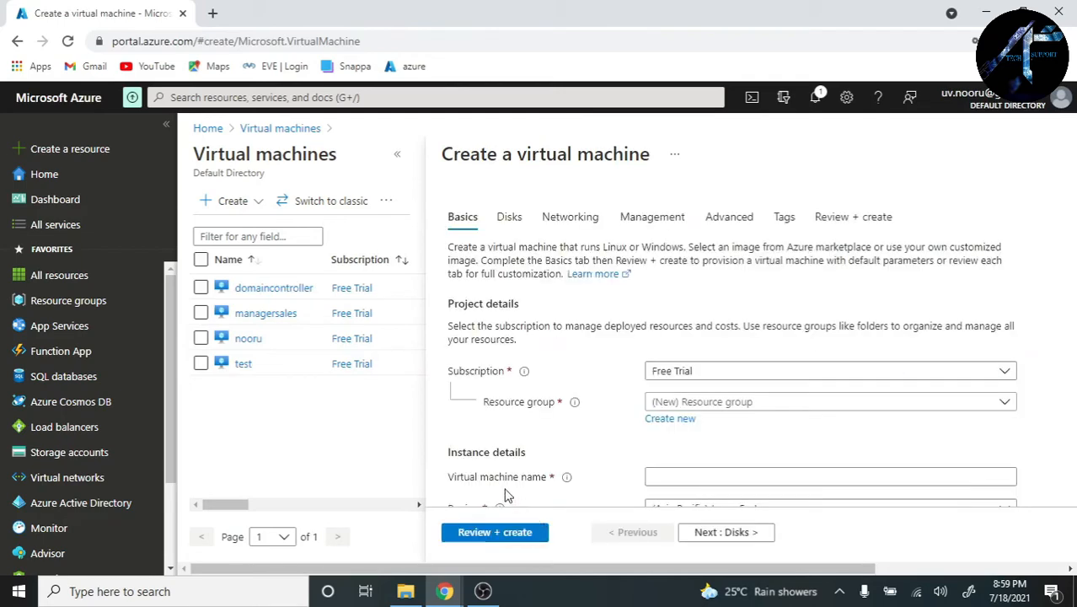
Step: Assign the new virtual machine to the accounts-af_tech resource group under the Free Trial subscription
click(902, 378)
click(903, 379)
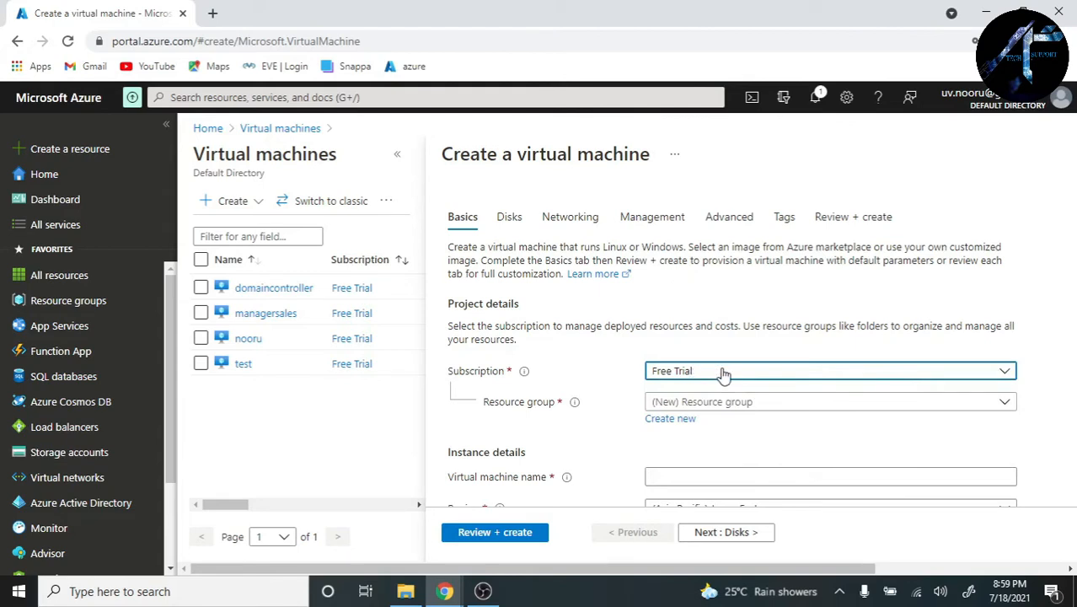
click(774, 409)
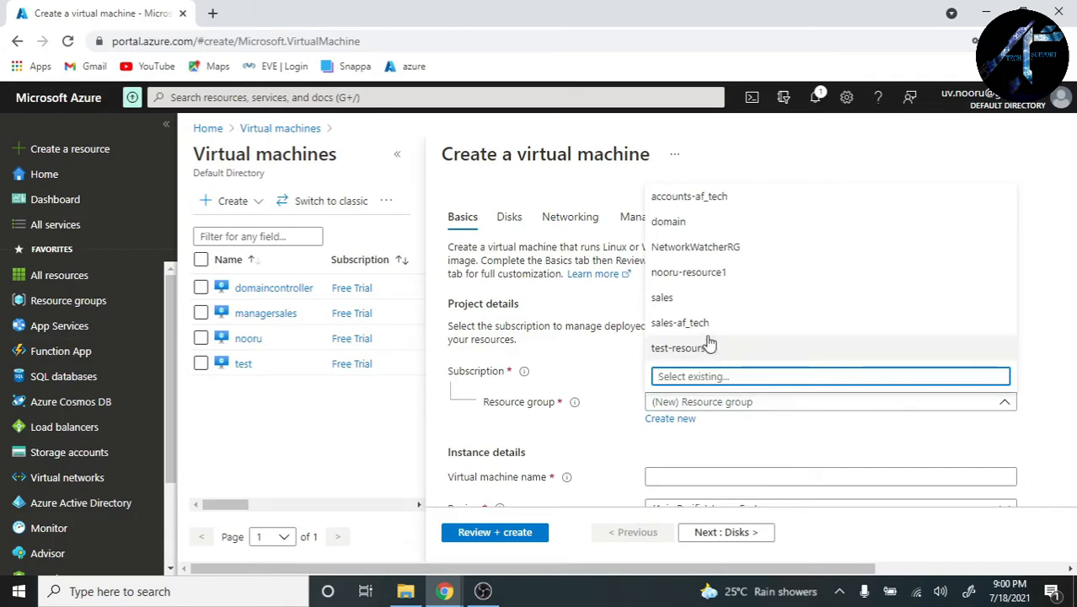
click(719, 200)
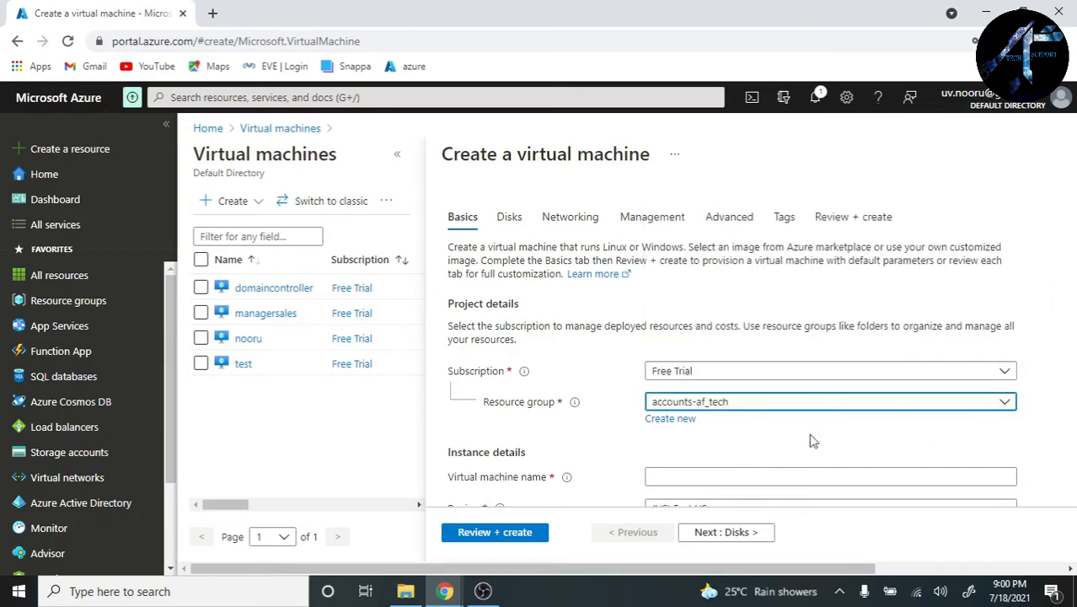
Step: Name the virtual machine acctemployee in the instance details
drag(600, 568, 859, 568)
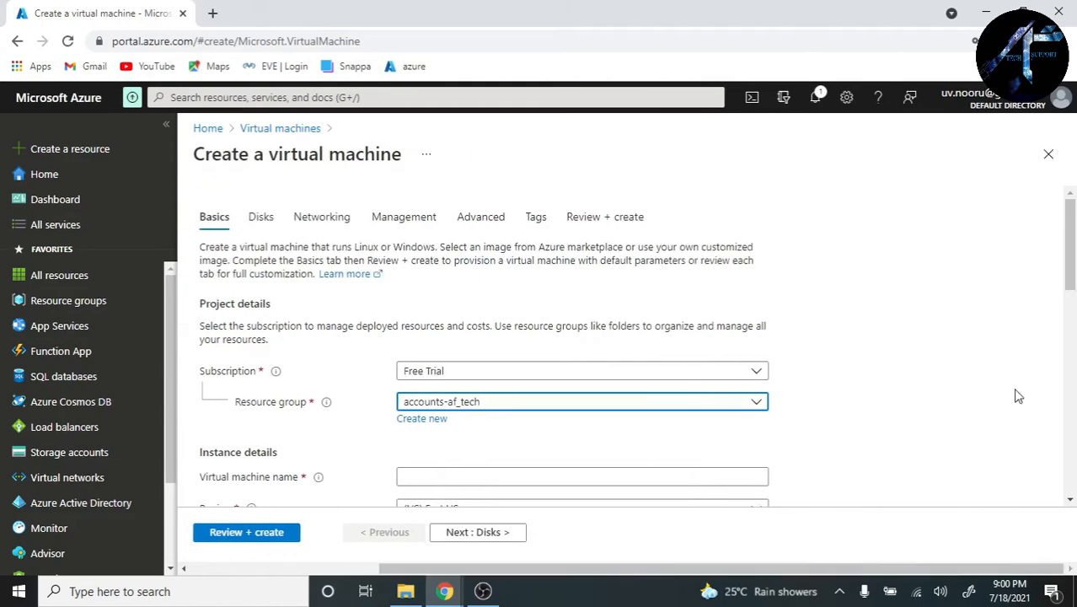
drag(1072, 265, 1072, 318)
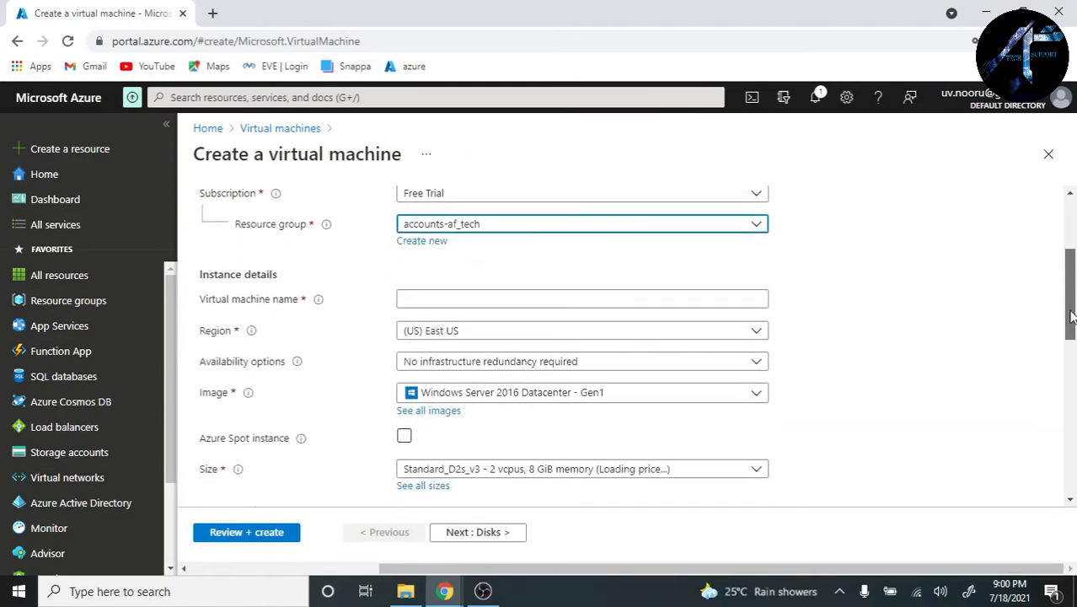
click(599, 300)
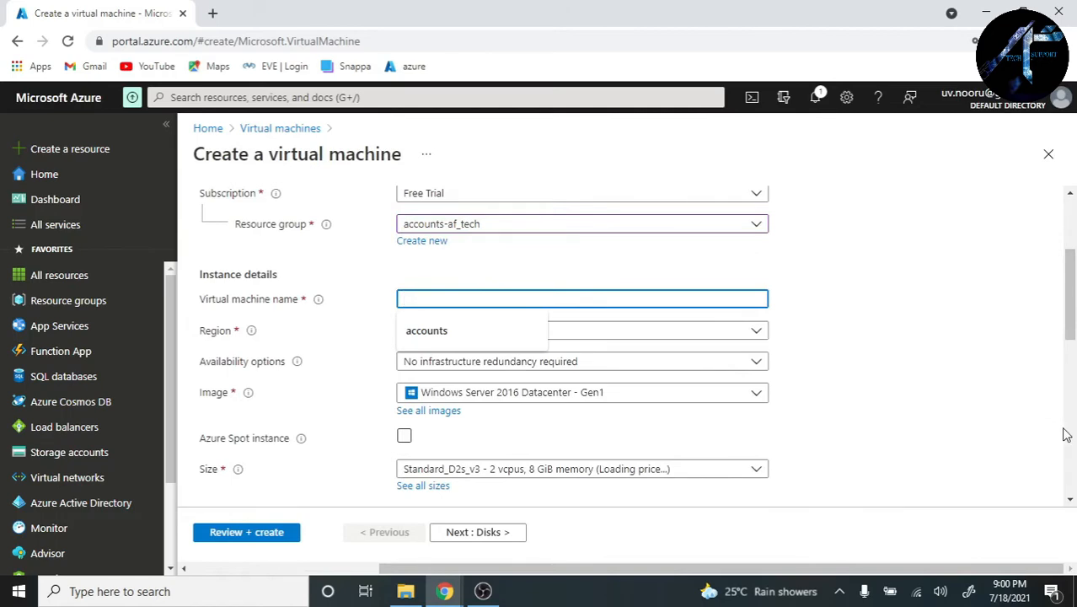
text(a)
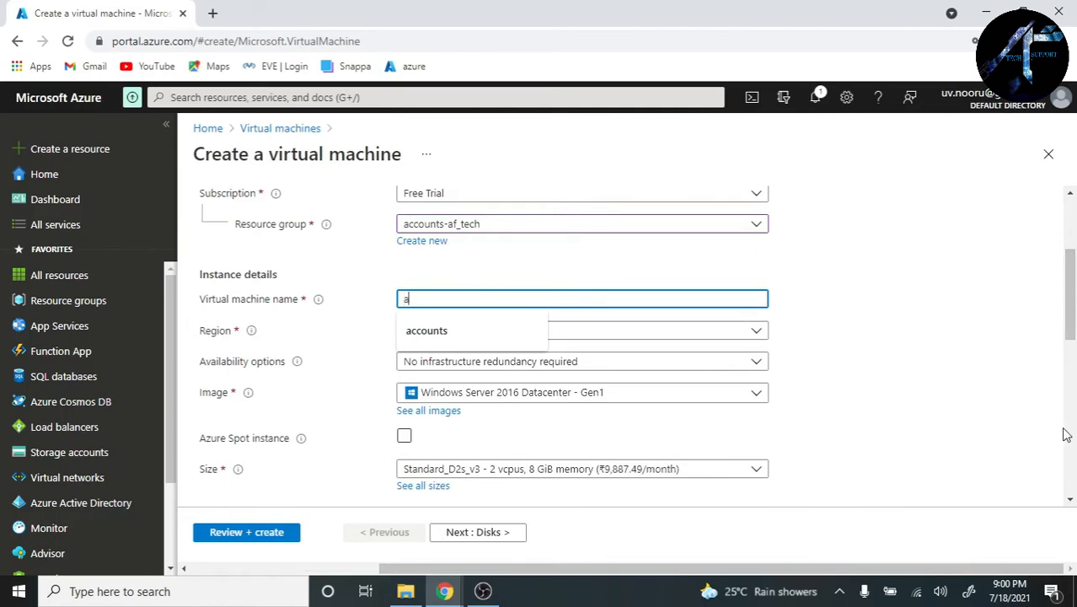
text(cctemployee)
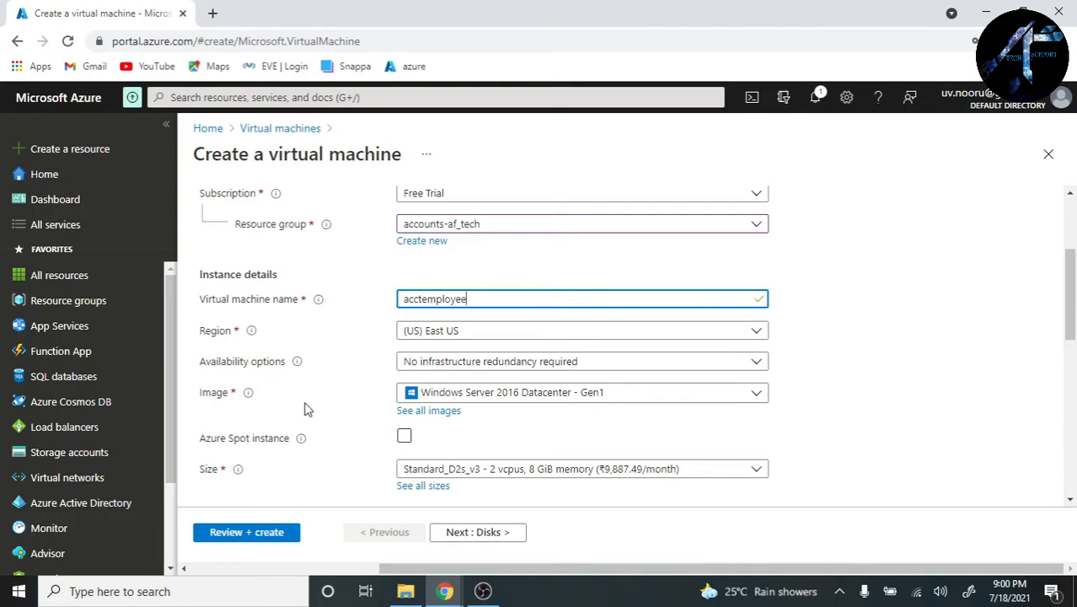
Step: Keep the availability option without infrastructure redundancy and choose the Windows 10 Pro, Version 20H2 - Gen1 image
click(647, 367)
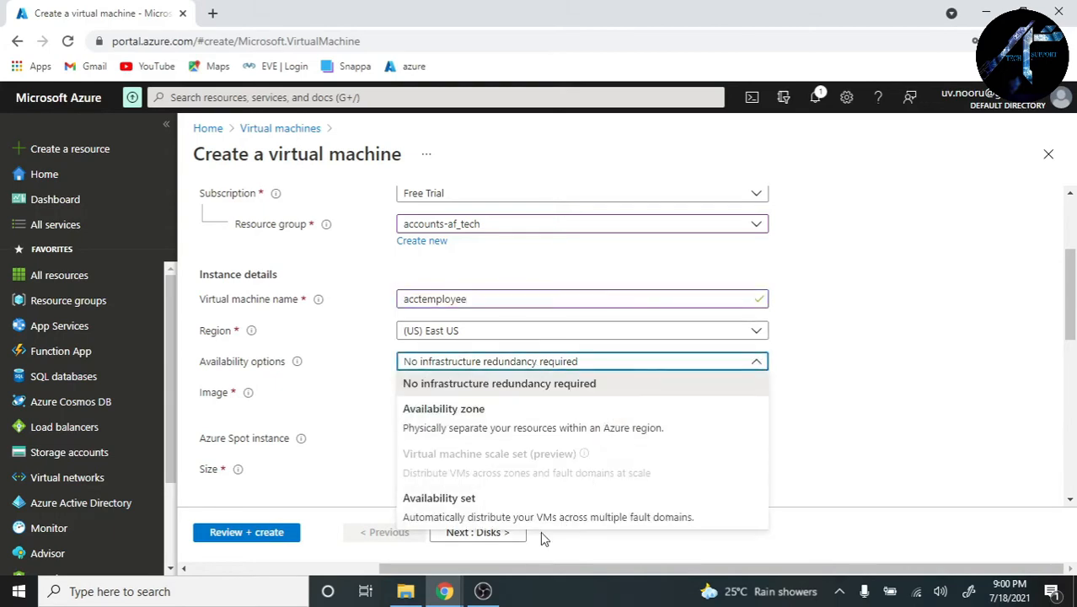
click(608, 369)
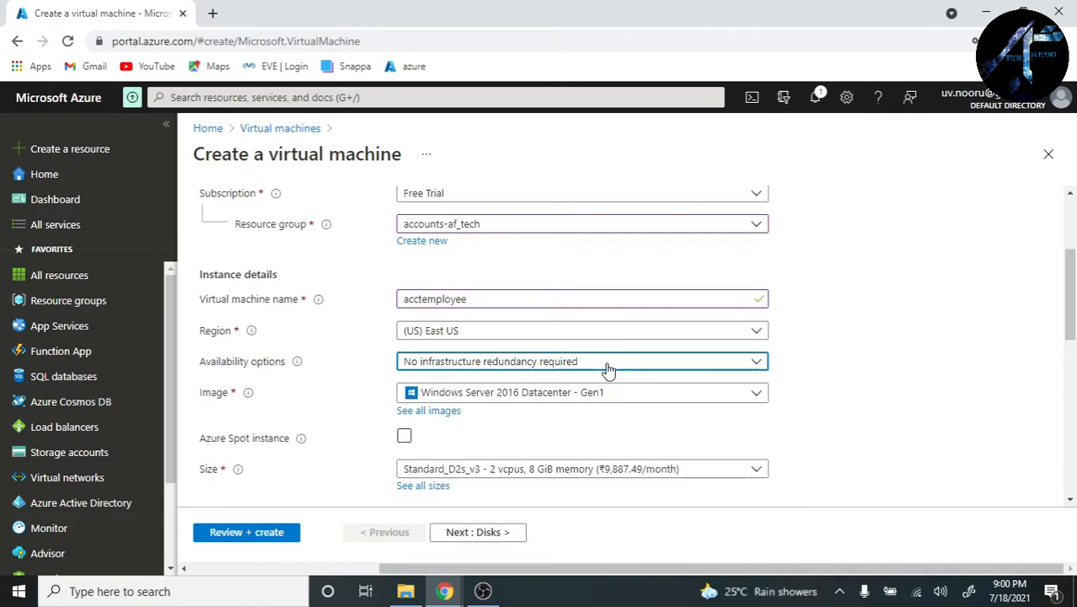
click(684, 397)
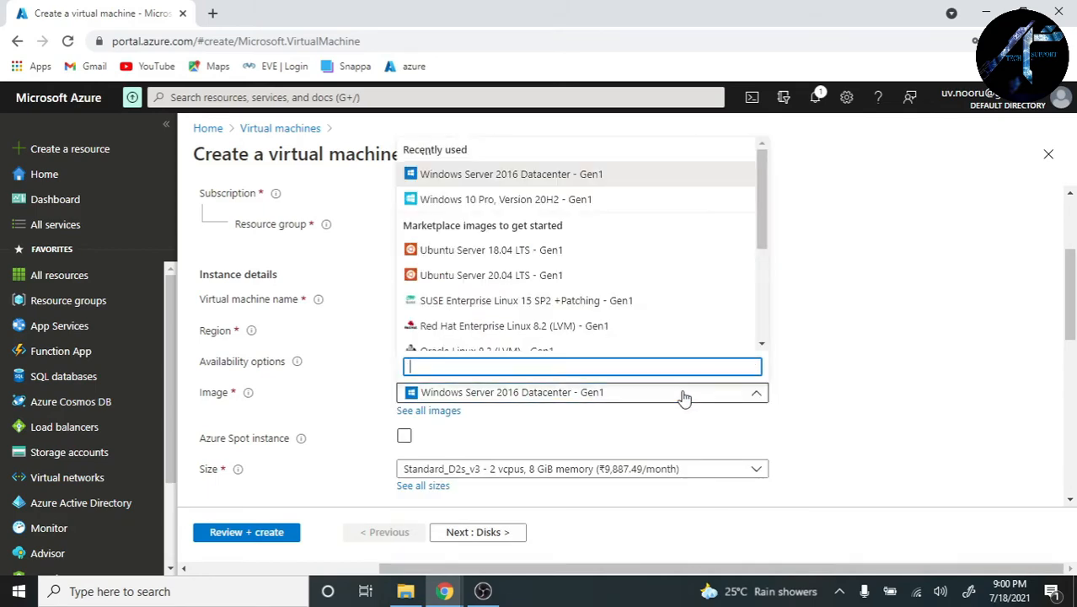
click(541, 205)
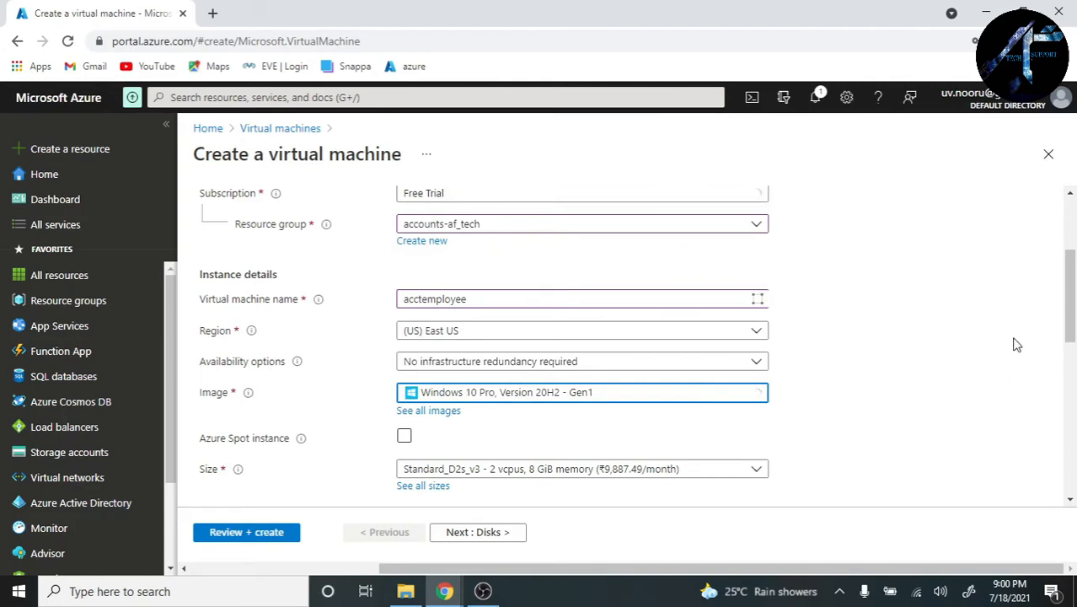
Step: Choose the Standard_D2s_v3 size with 2 vcpus and 8 GiB memory for the virtual machine
drag(1068, 325, 1070, 363)
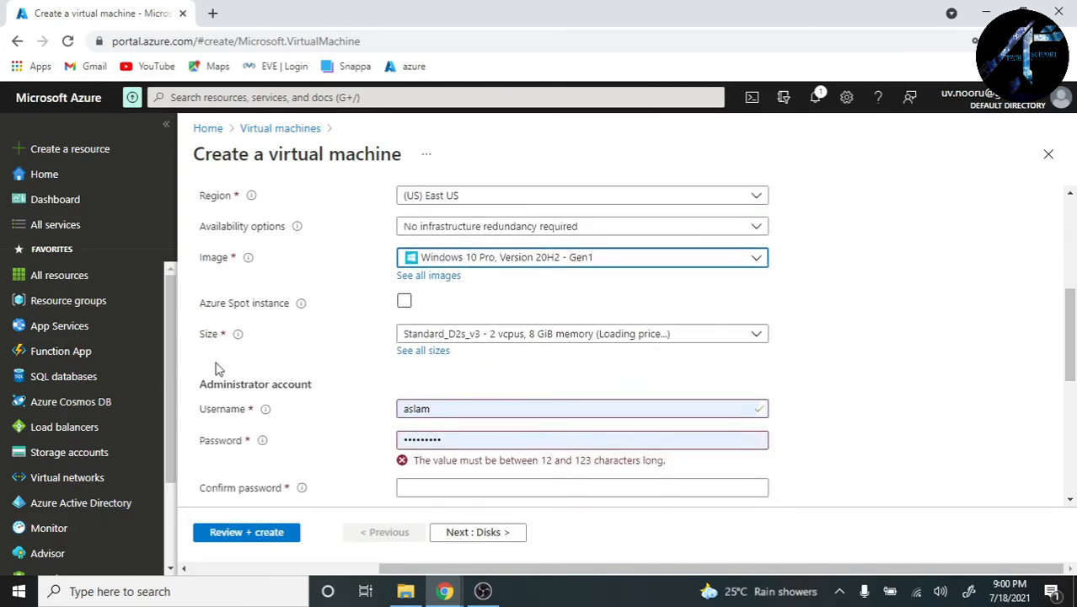
click(753, 337)
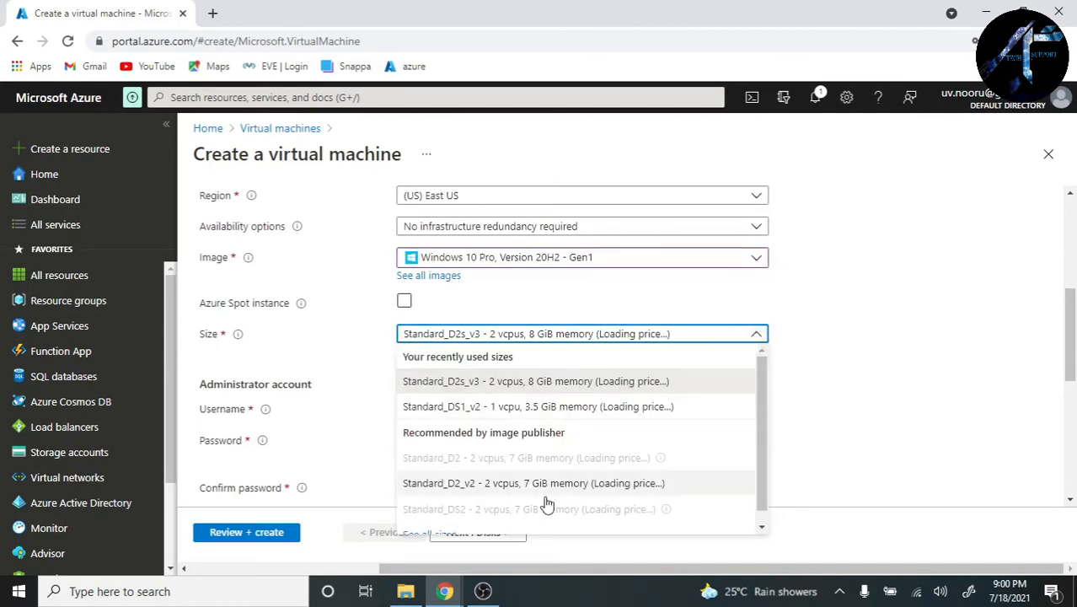
click(645, 384)
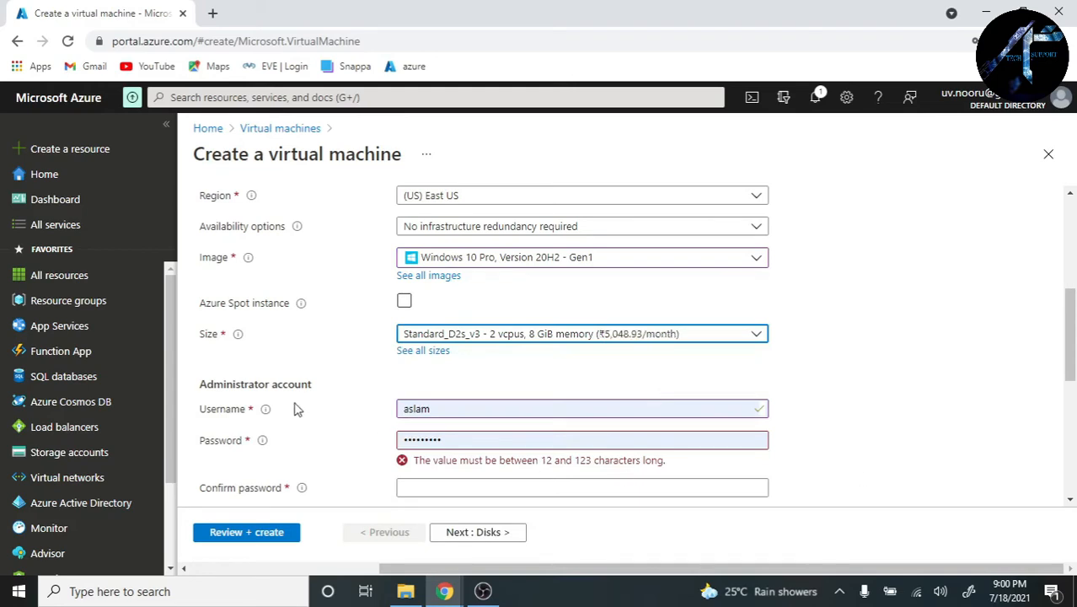
Step: Replace the prefilled administrator account password with a new one and enter it again in the confirmation field
double_click(449, 410)
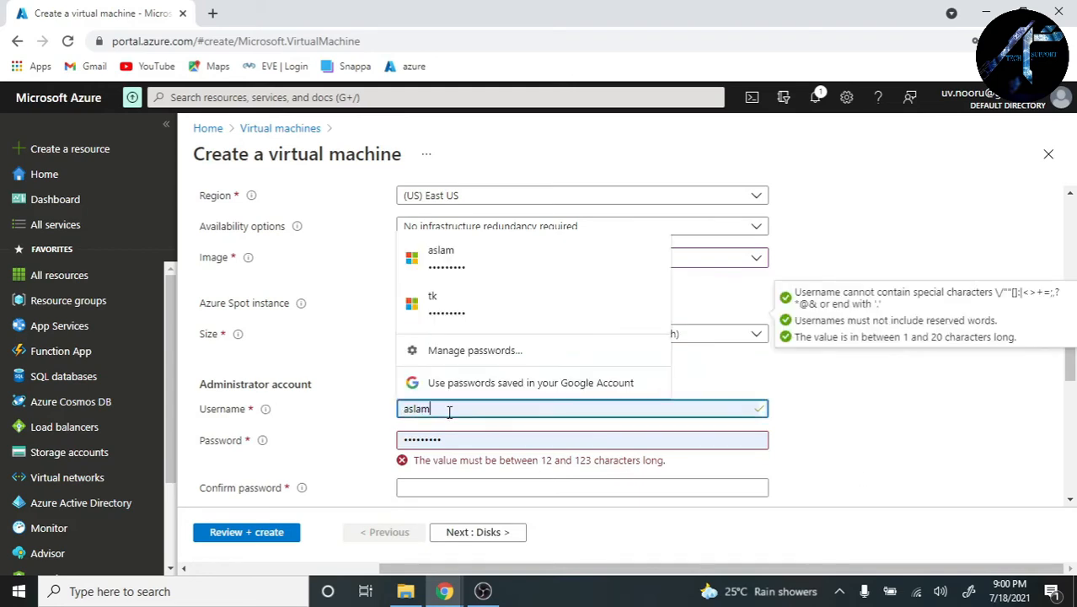
click(449, 439)
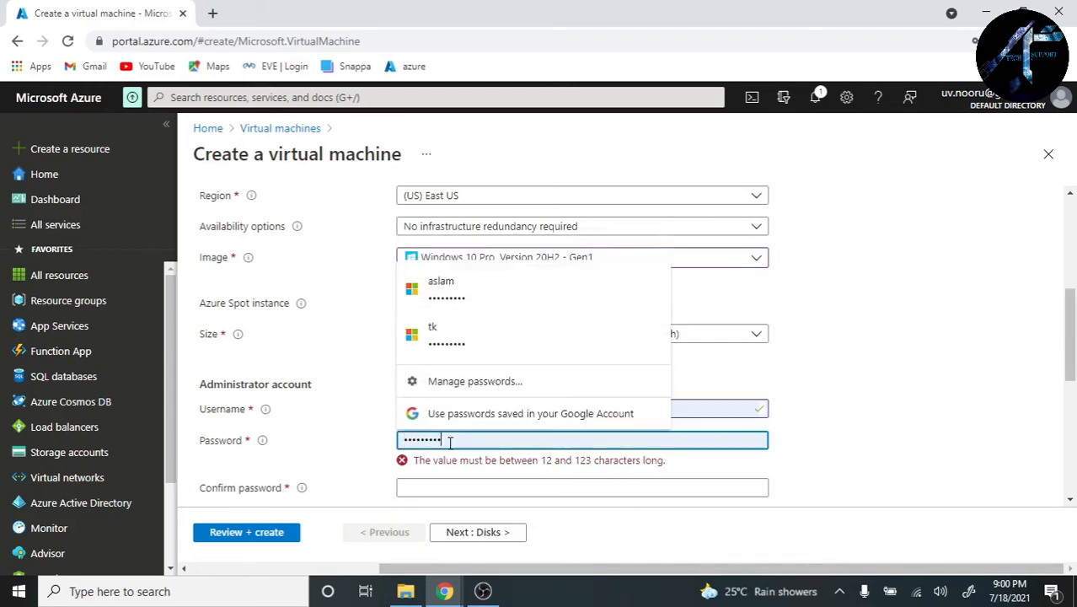
drag(425, 440, 402, 438)
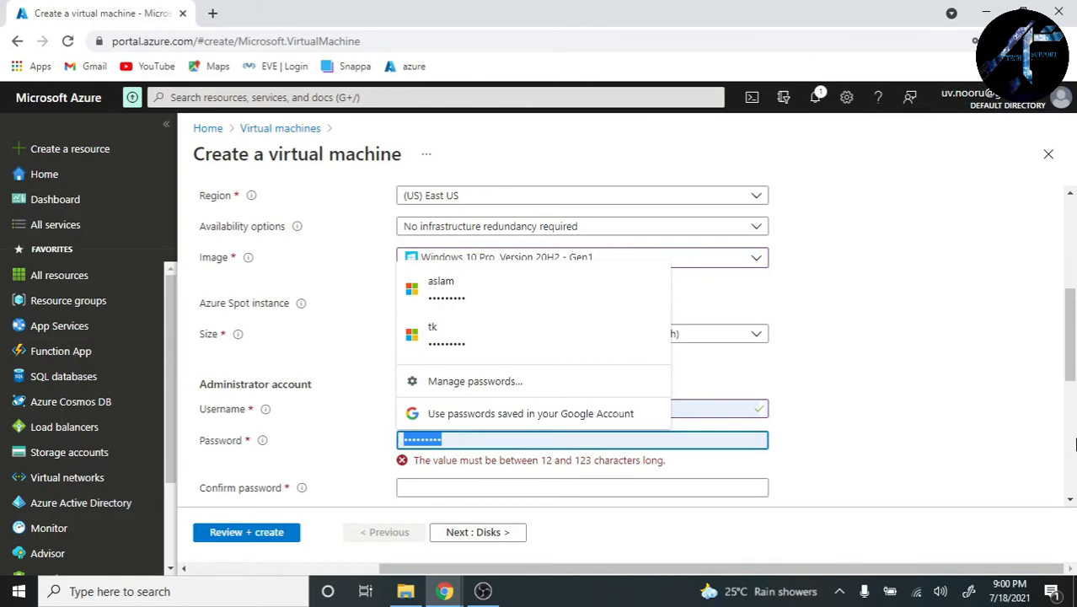
text(P)
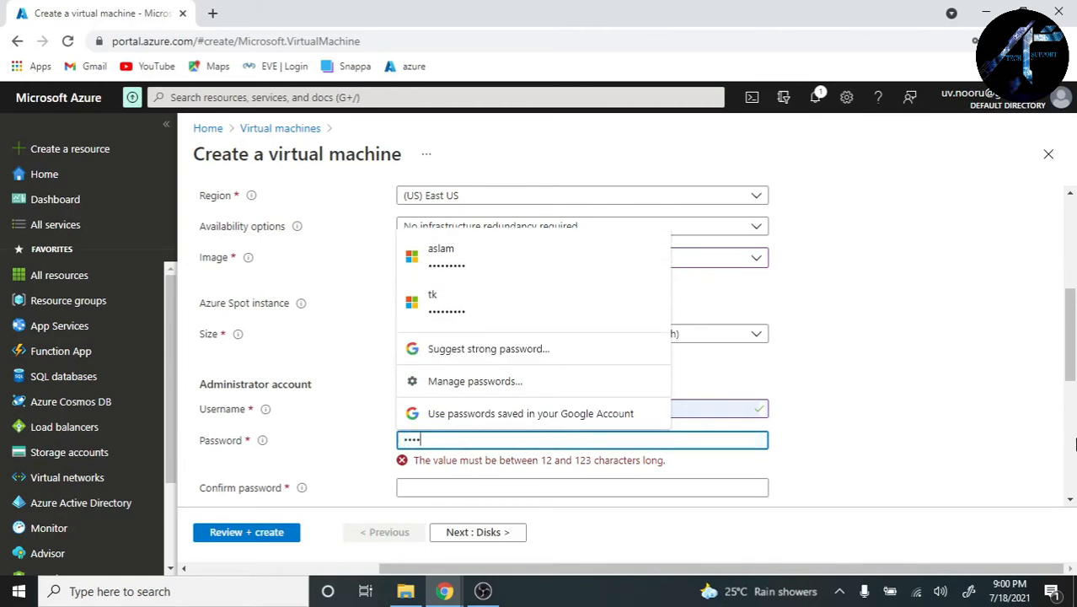
text(•••••)
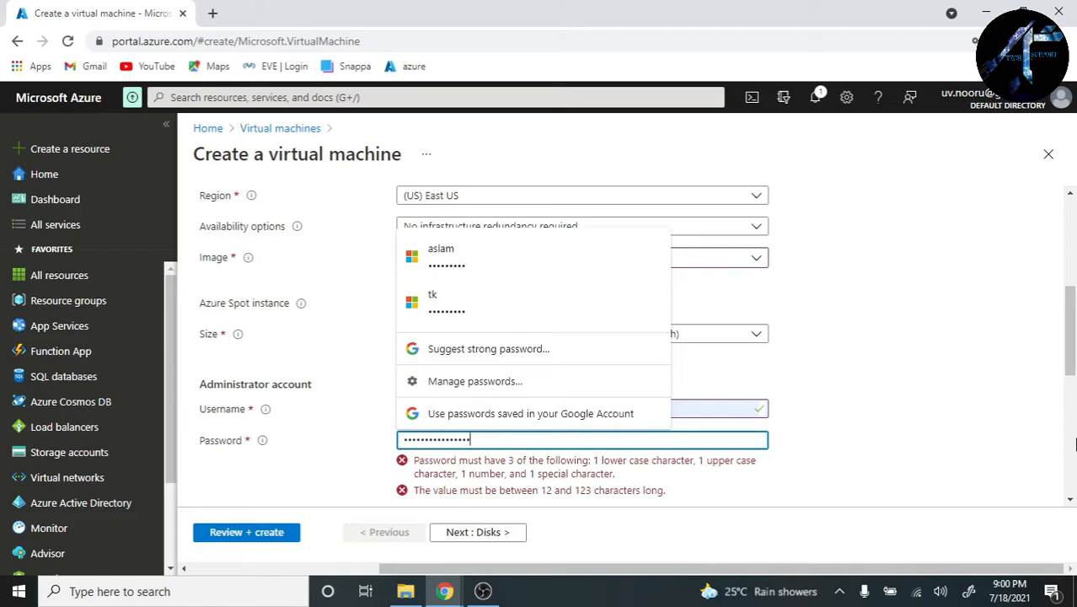
click(891, 454)
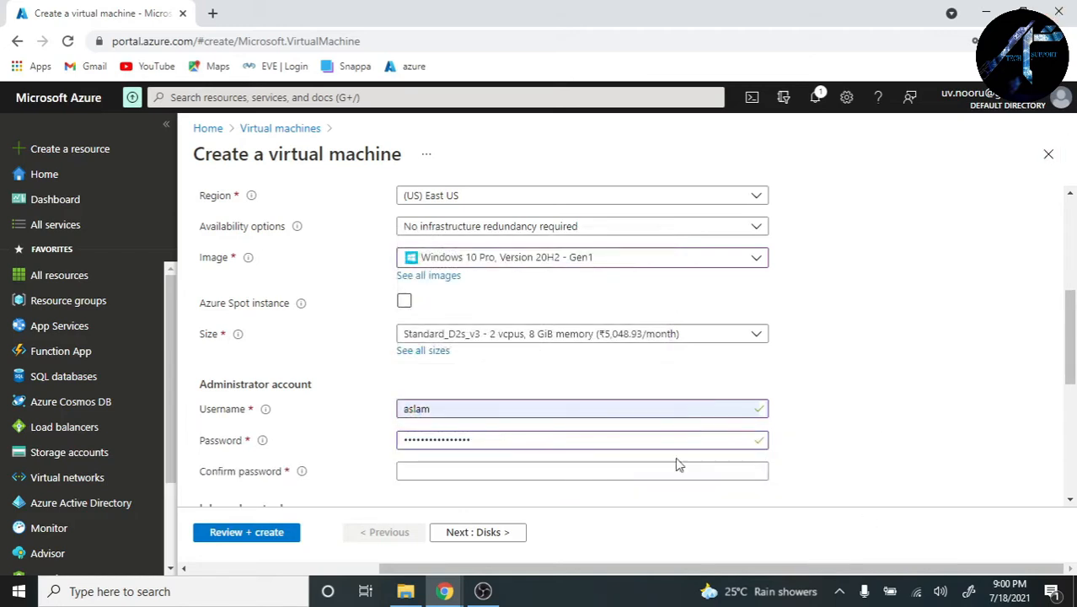
click(515, 471)
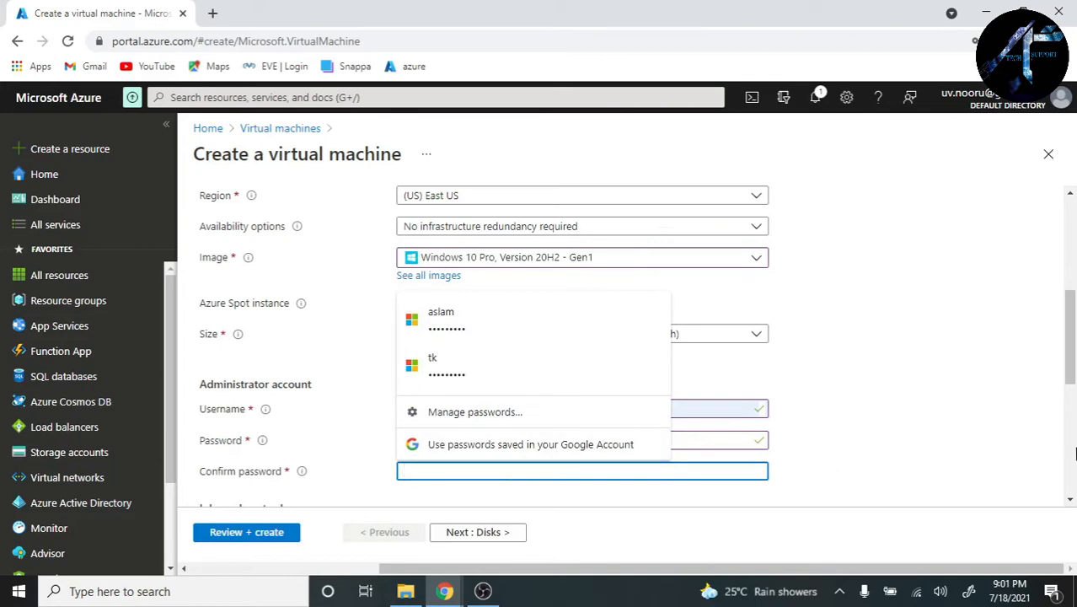
text(••)
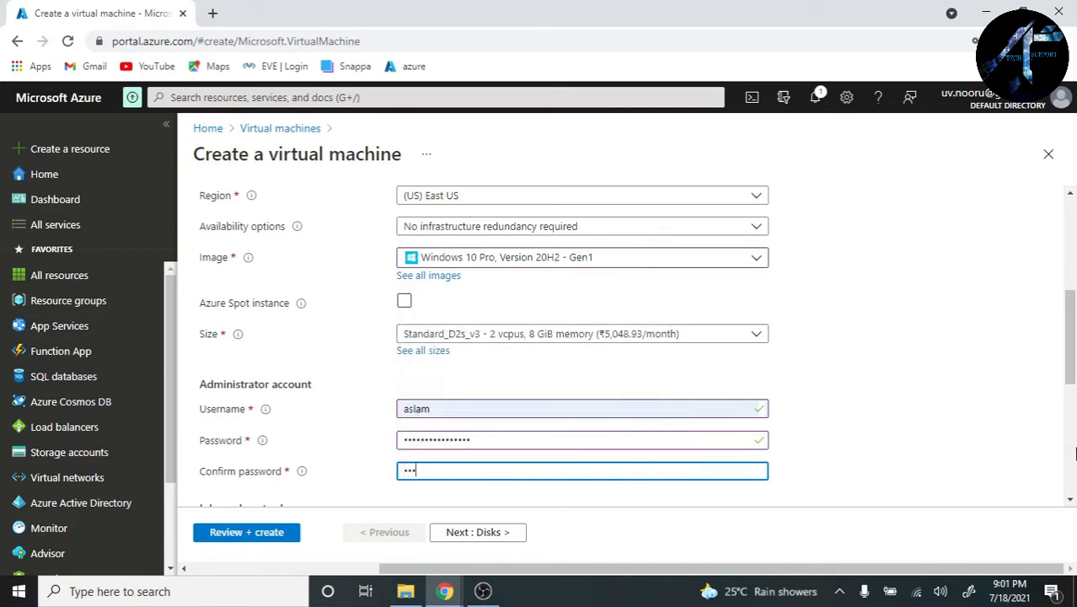
text(••••)
Step: Confirm the eligible Windows 10 license with multi-tenant hosting rights and continue to the disk settings, declining the browser's password update
drag(1071, 373, 1074, 441)
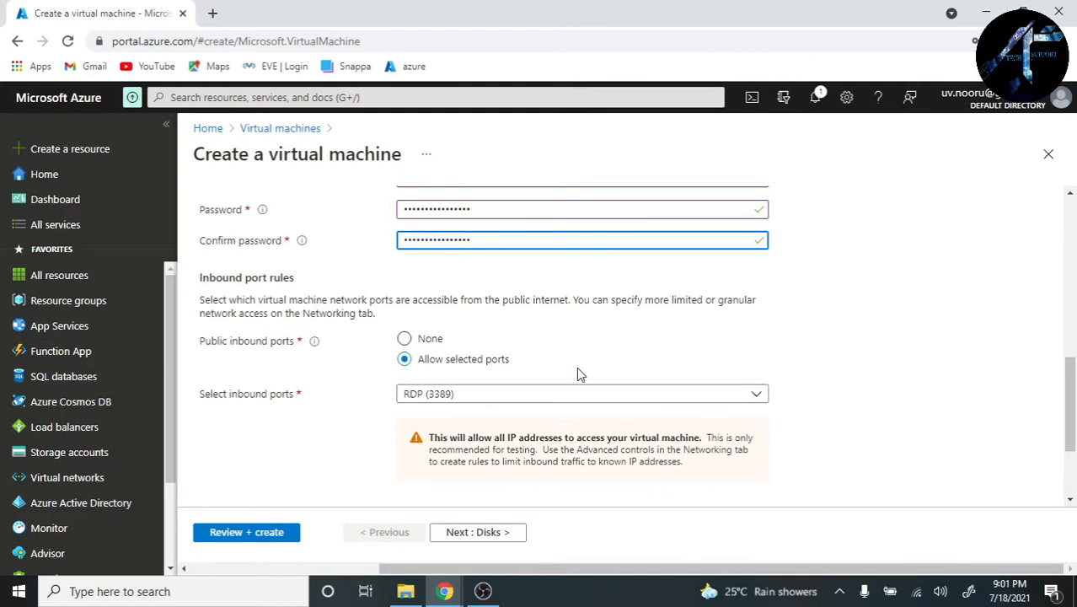
drag(1074, 393, 1074, 434)
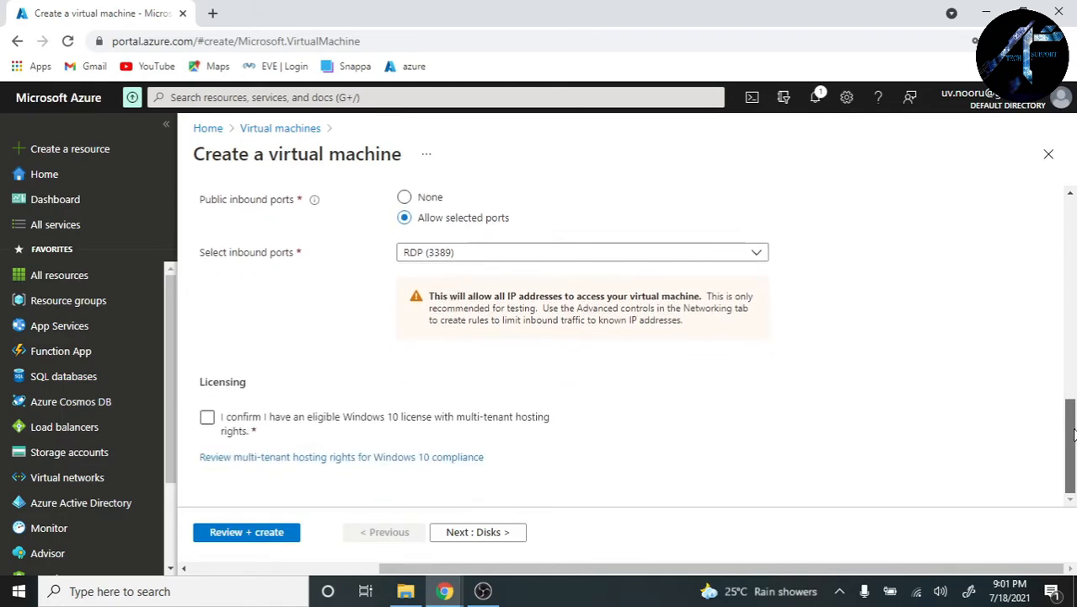
click(208, 417)
click(511, 536)
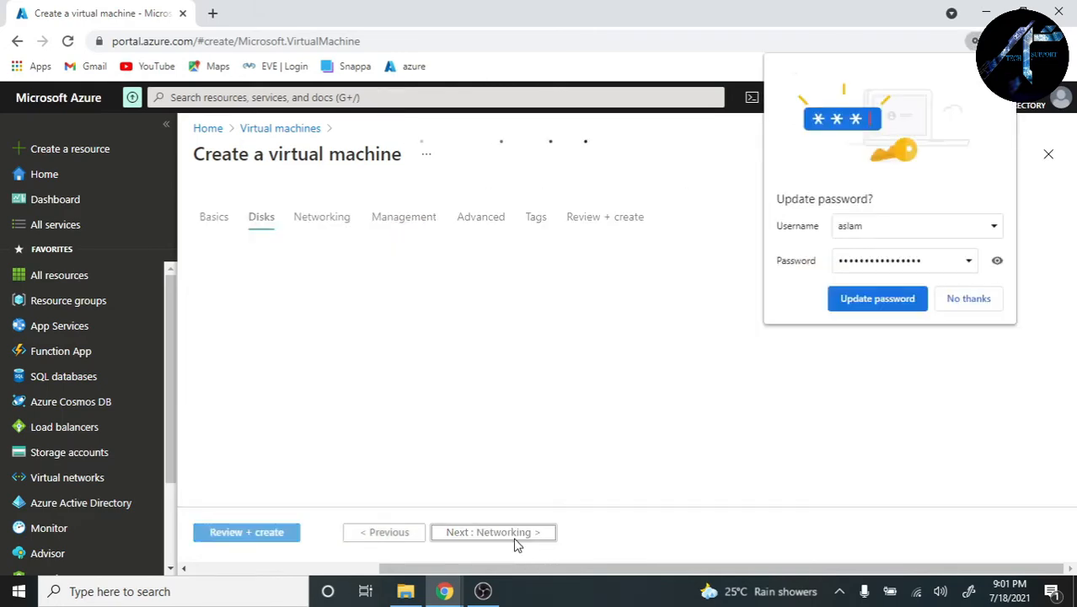
click(965, 298)
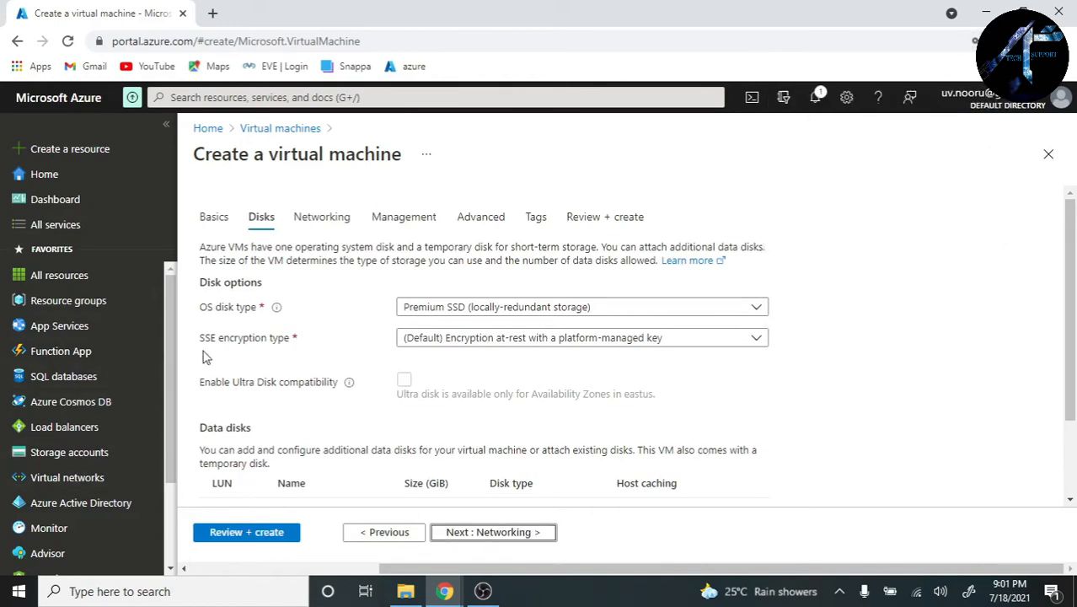
Step: Select Premium SSD as the OS disk type and keep the default encryption at-rest with a platform-managed key
click(759, 306)
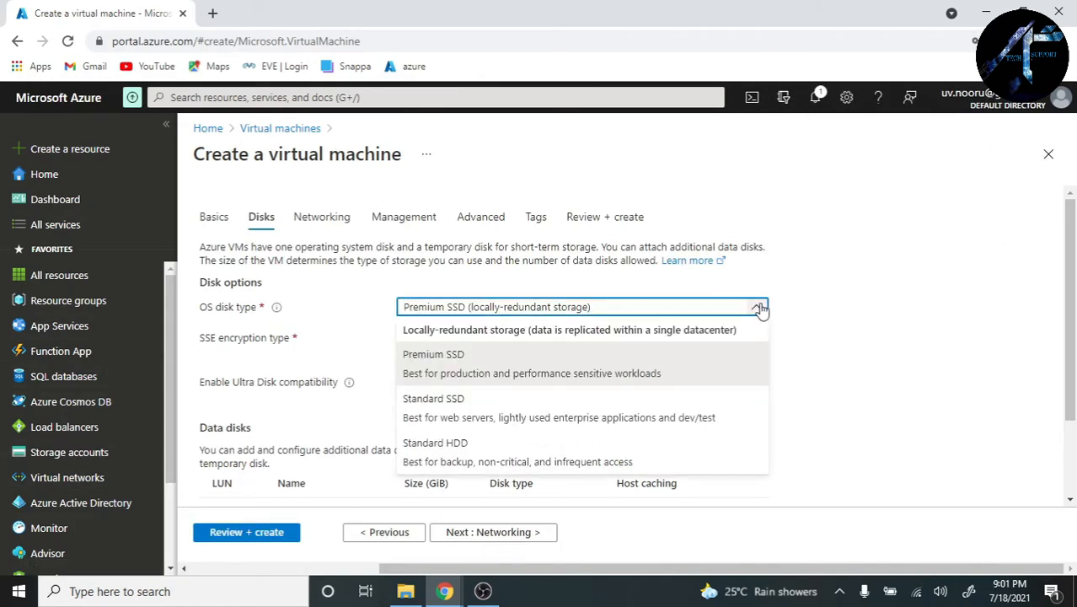
click(540, 370)
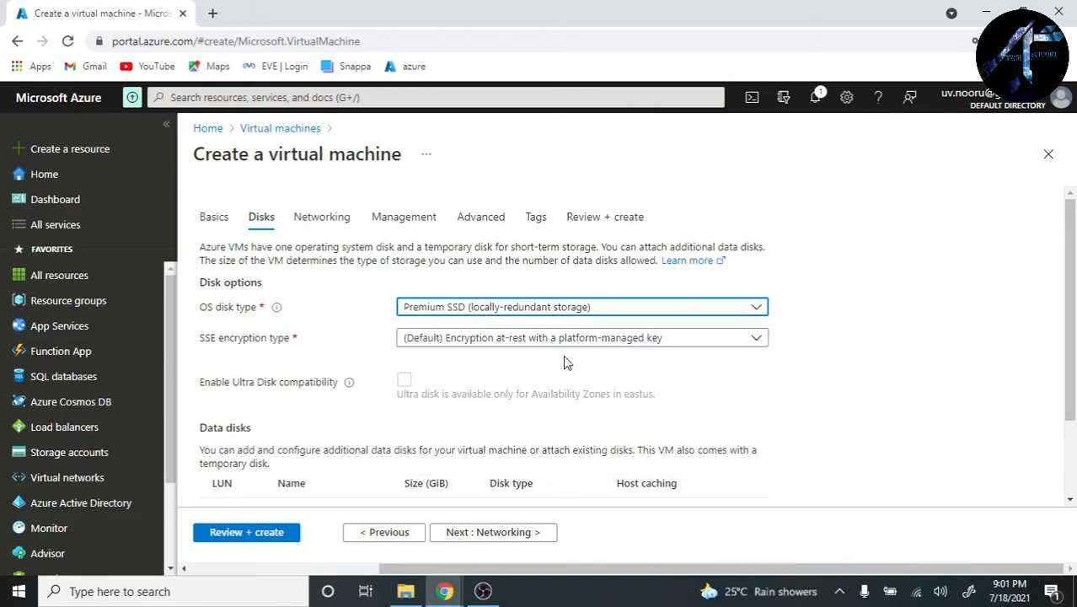
click(733, 338)
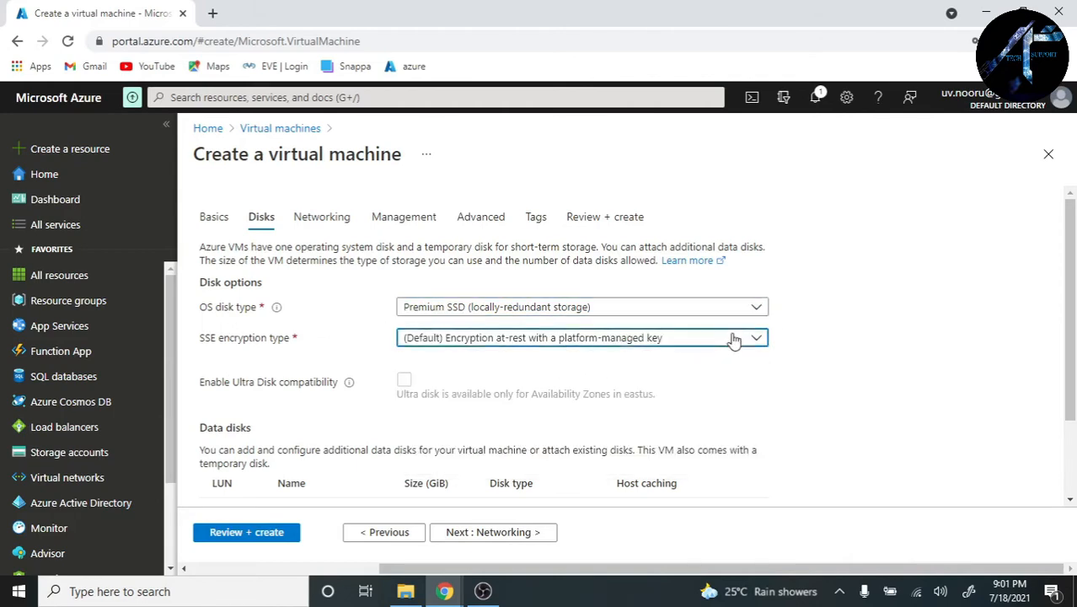
click(733, 339)
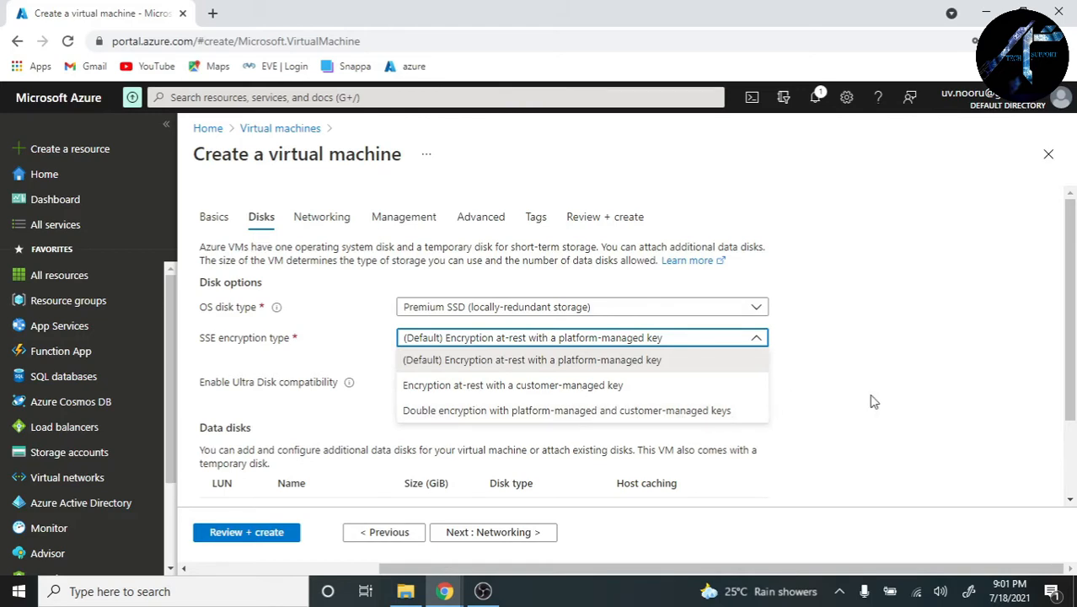
click(908, 380)
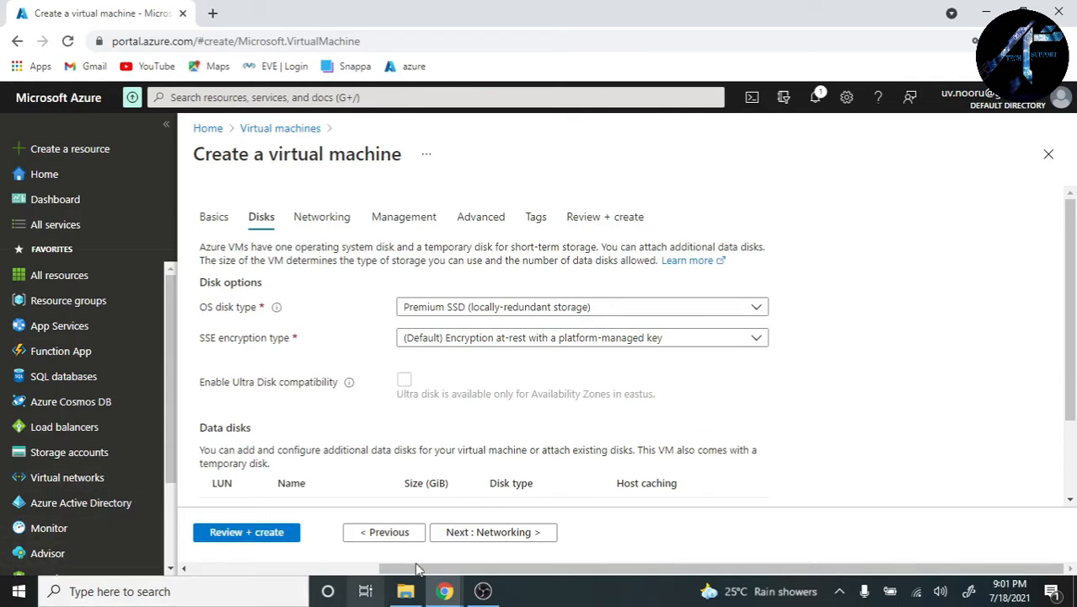
Step: Continue to the networking settings and select the accounts virtual network for the network interface
click(496, 539)
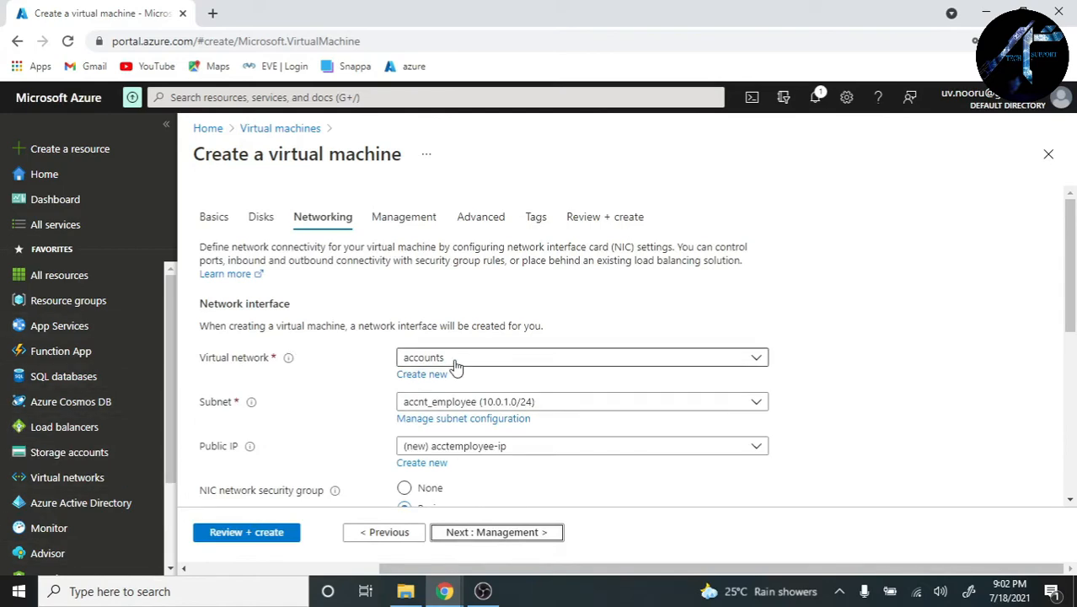
click(693, 364)
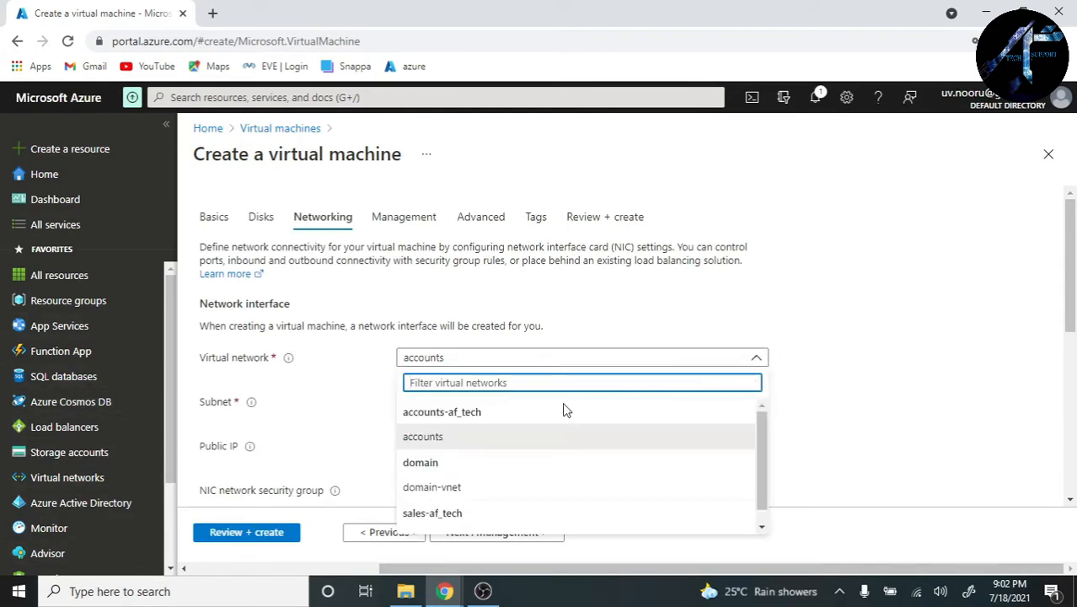
click(446, 446)
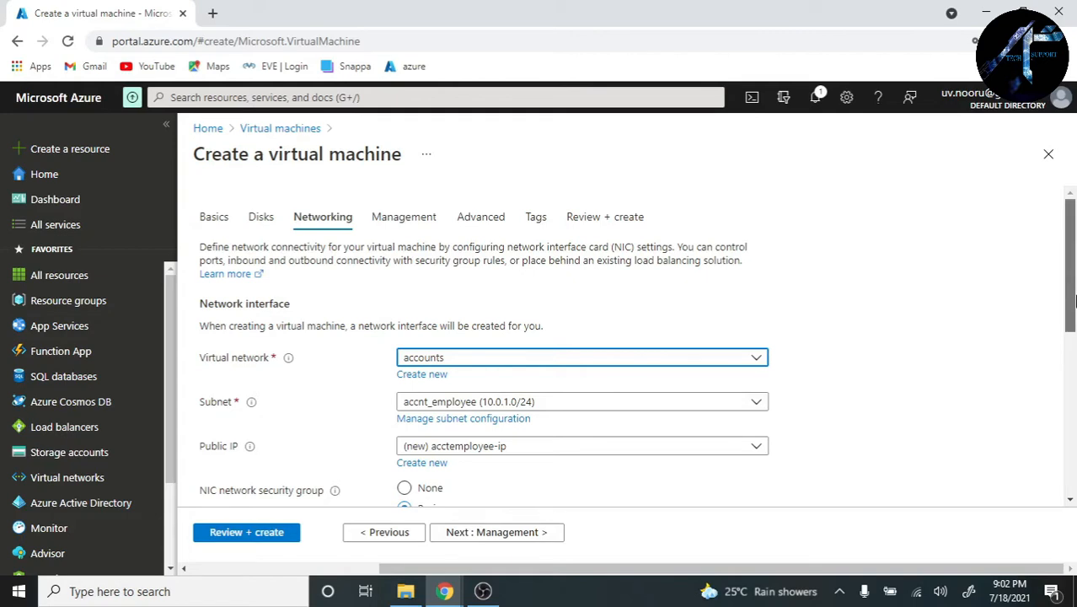
Step: Select the accnt_employee (10.0.1.0/24) subnet and keep the new acctemployee-ip as the public IP
drag(1072, 316, 1070, 350)
click(570, 327)
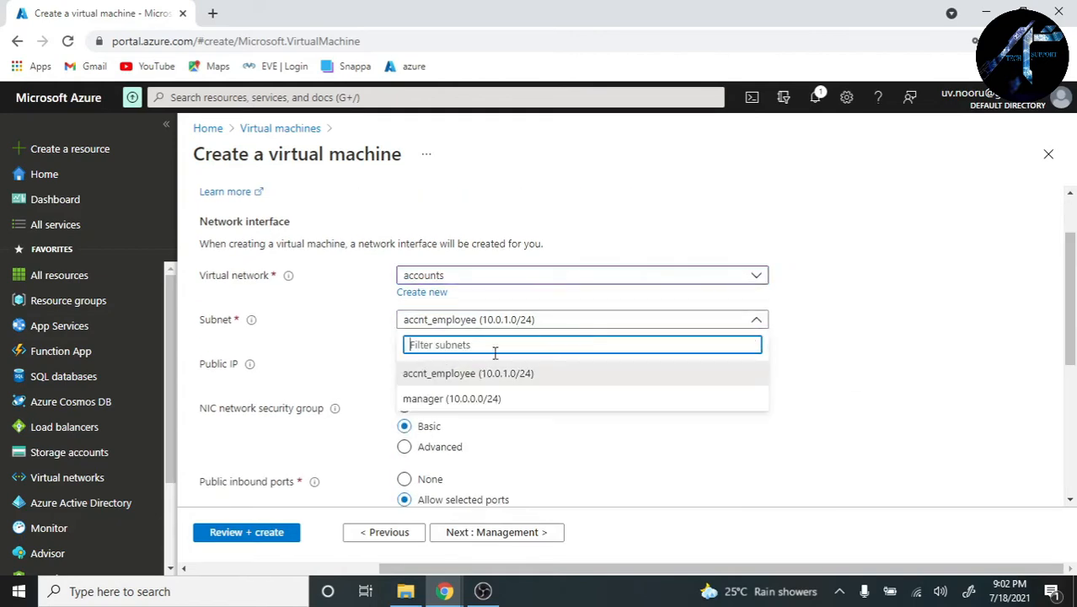
click(452, 379)
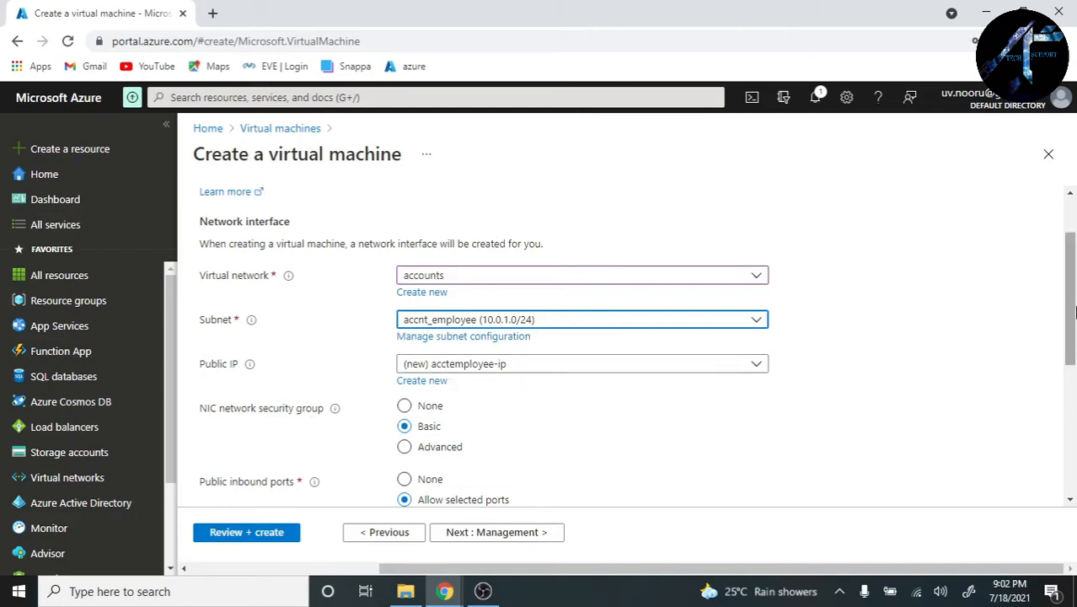
scroll(901, 340, down, 1)
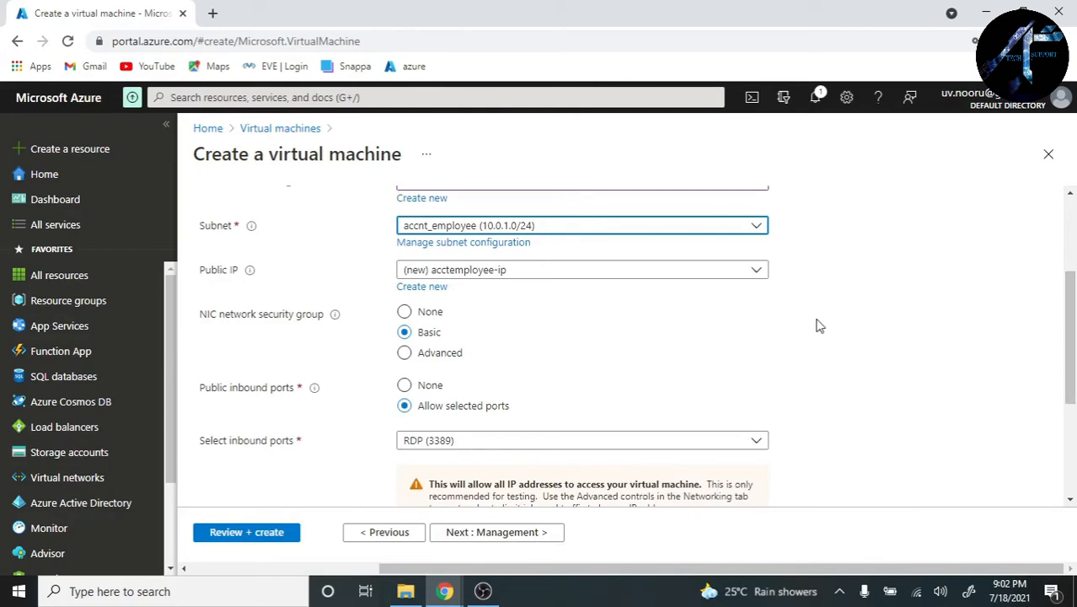
click(751, 277)
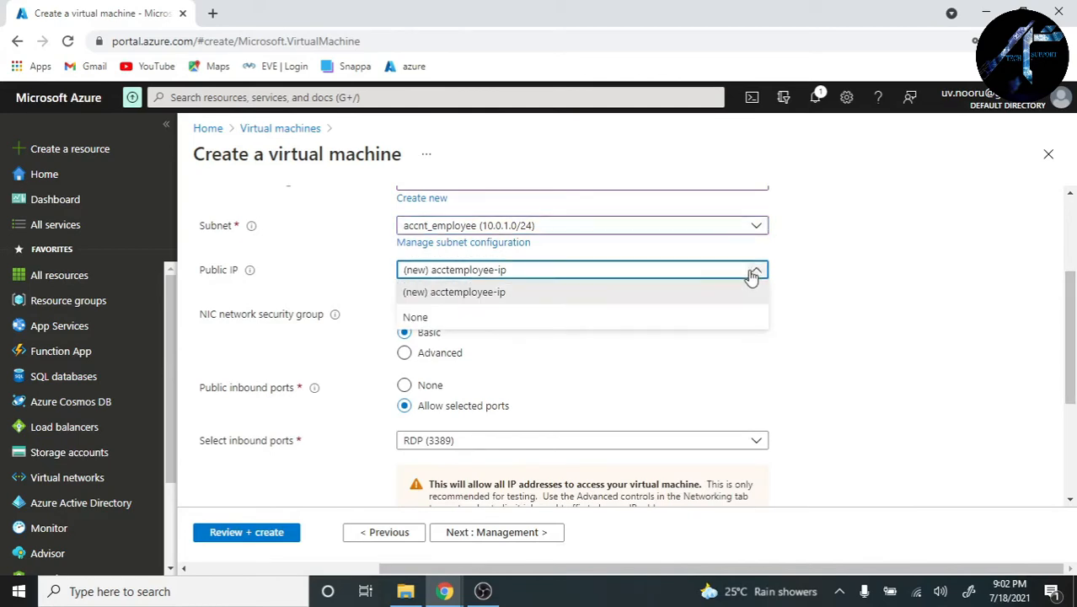
click(975, 309)
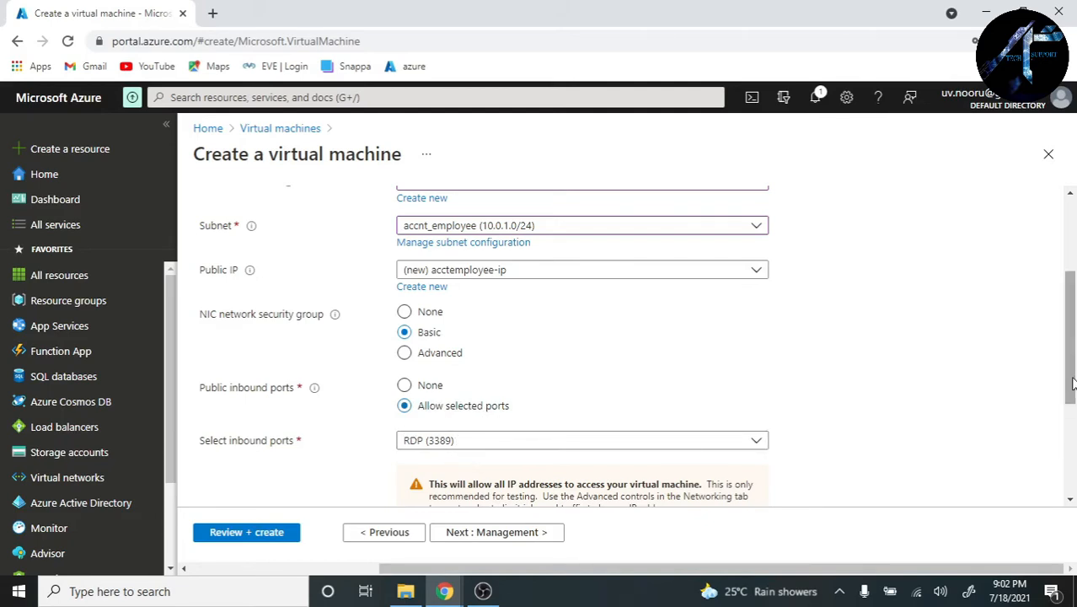
Step: Keep the default port, management, advanced and tag settings, and create the virtual machine after the final review
drag(1074, 383, 1073, 428)
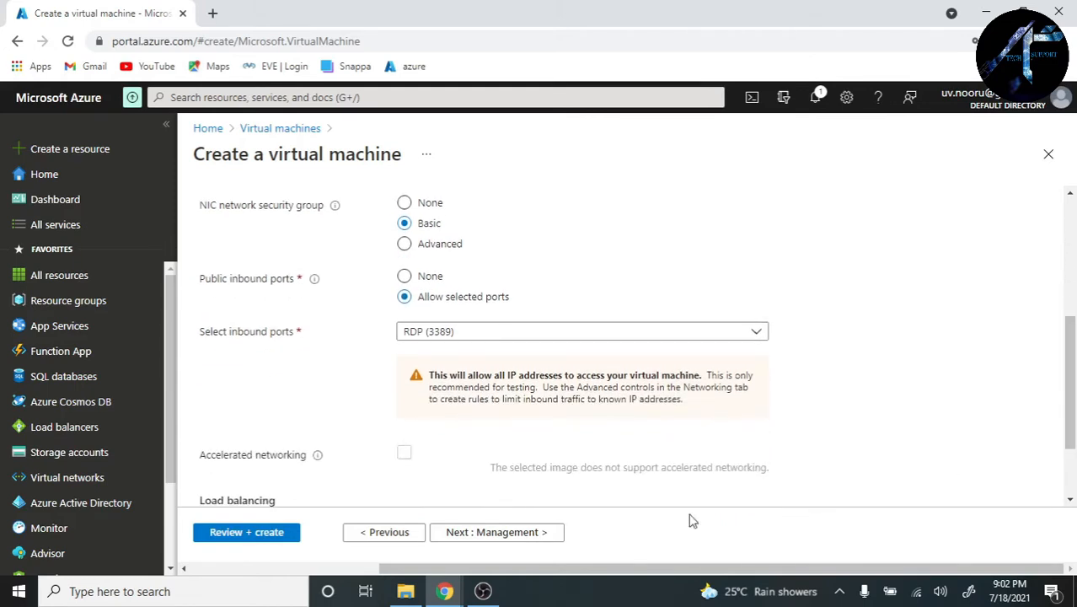
click(548, 534)
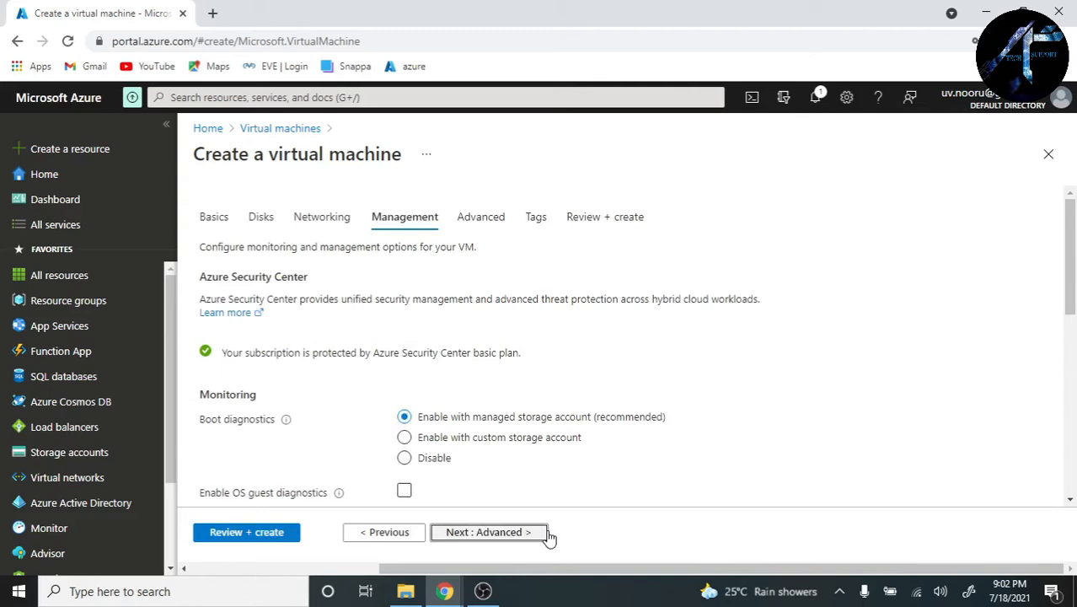
click(544, 537)
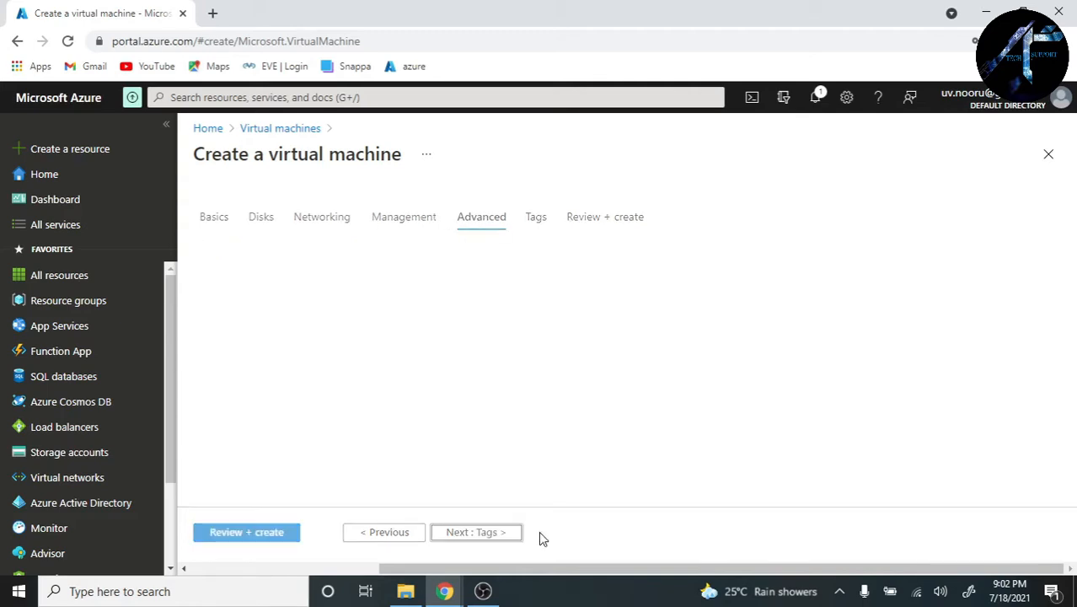
click(479, 539)
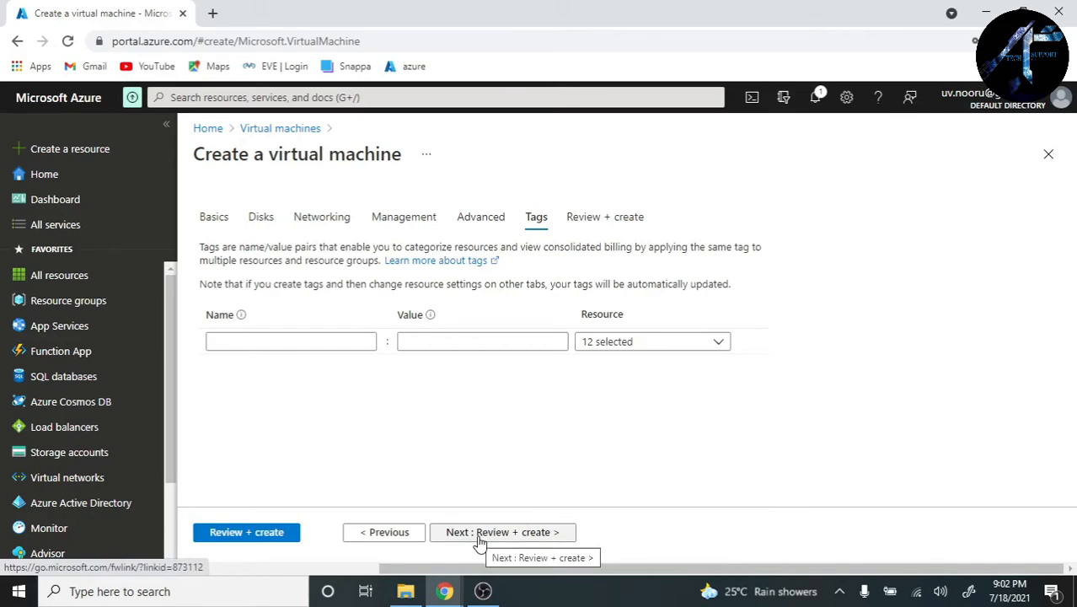
click(478, 536)
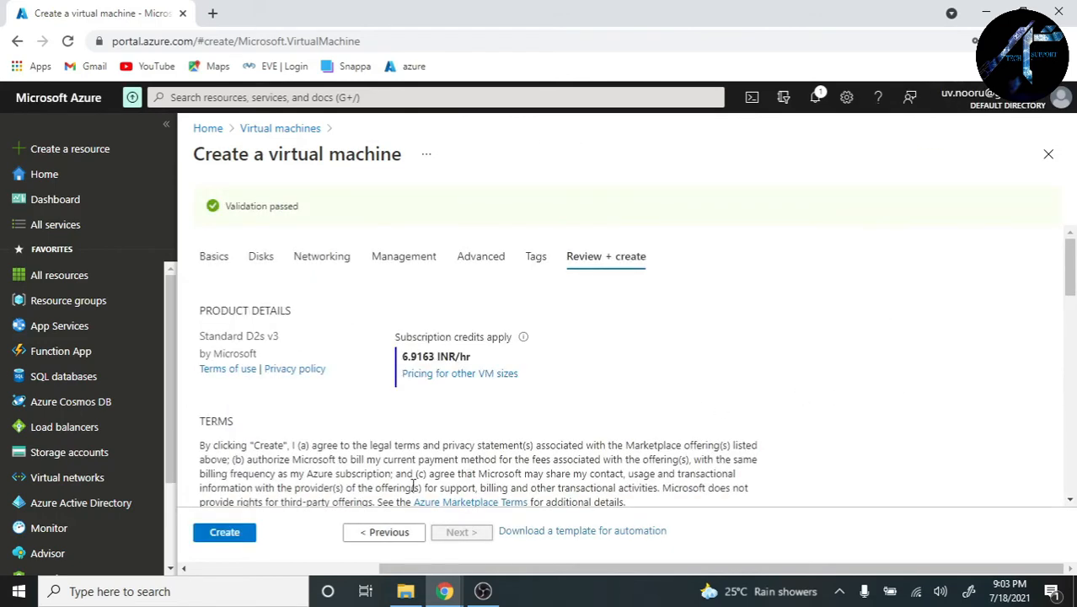
click(247, 533)
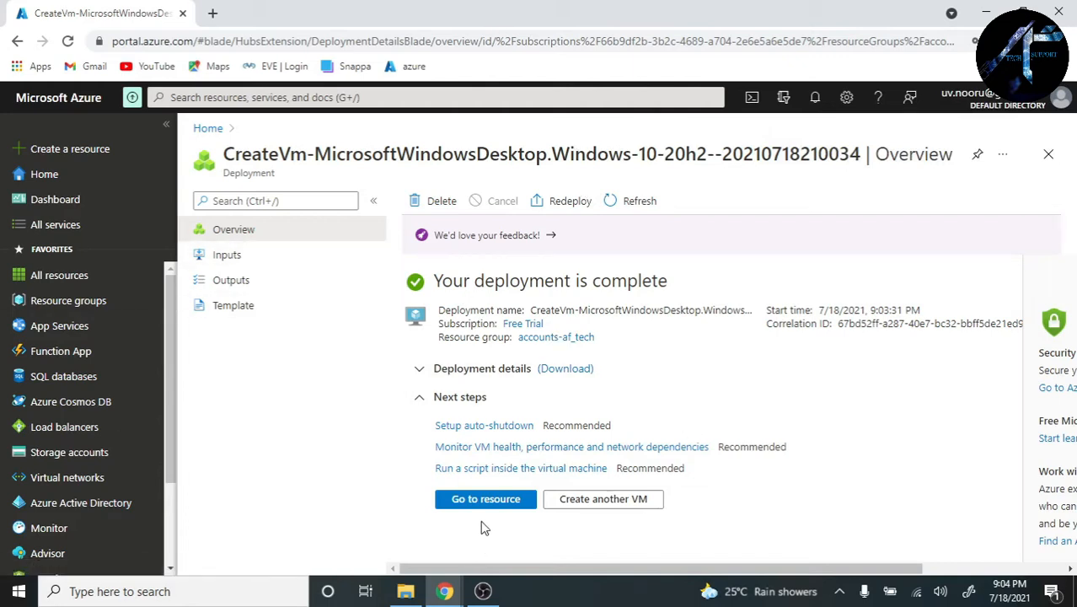
Step: Open the deployed virtual machine and examine its overview, then its network interface and inbound port rules
click(493, 500)
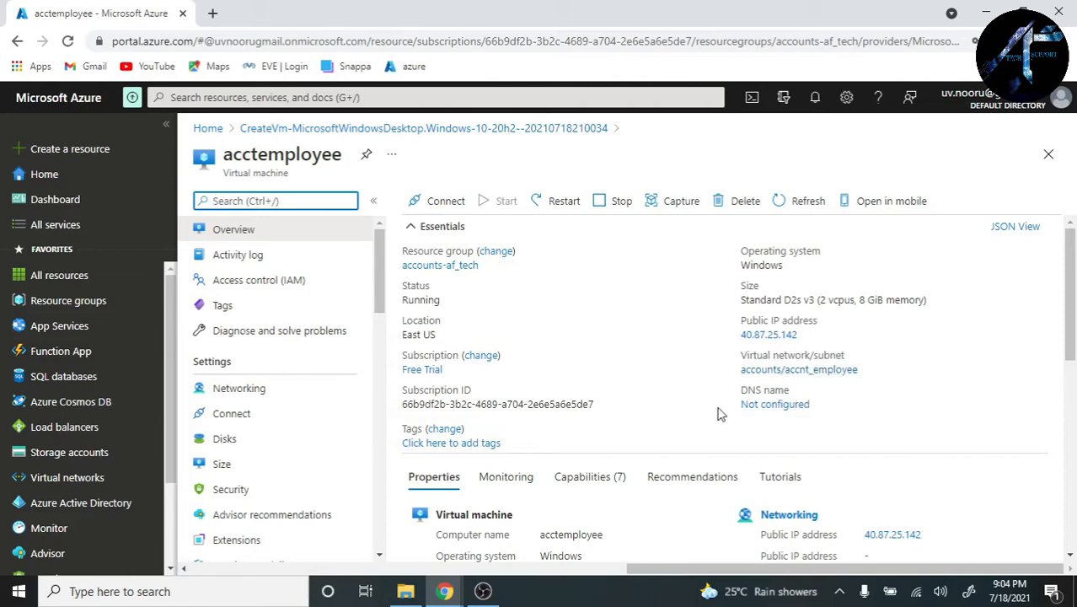
drag(1071, 347, 1073, 253)
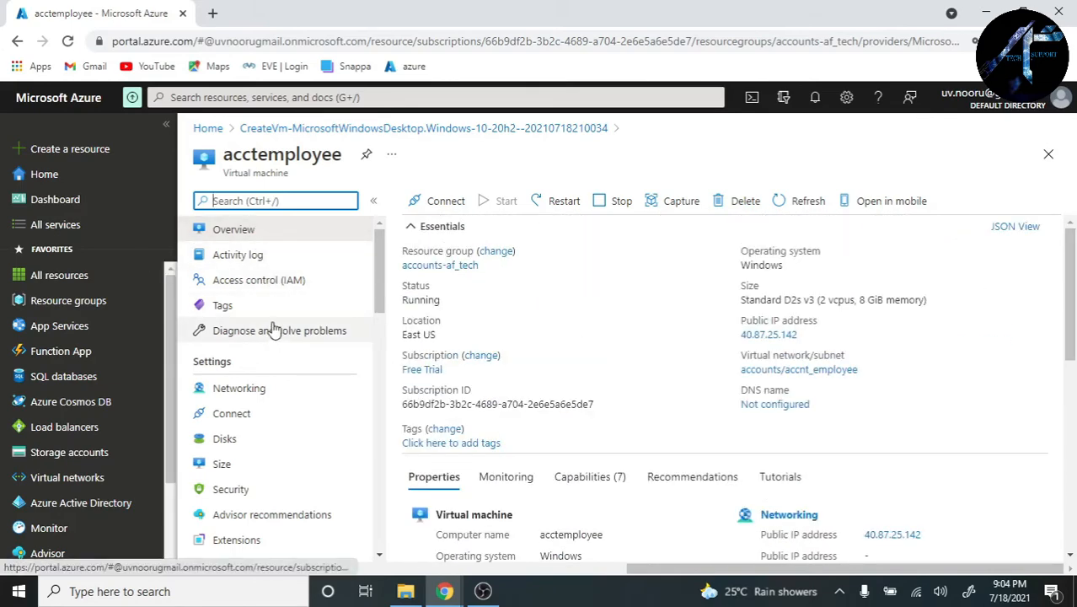
click(253, 393)
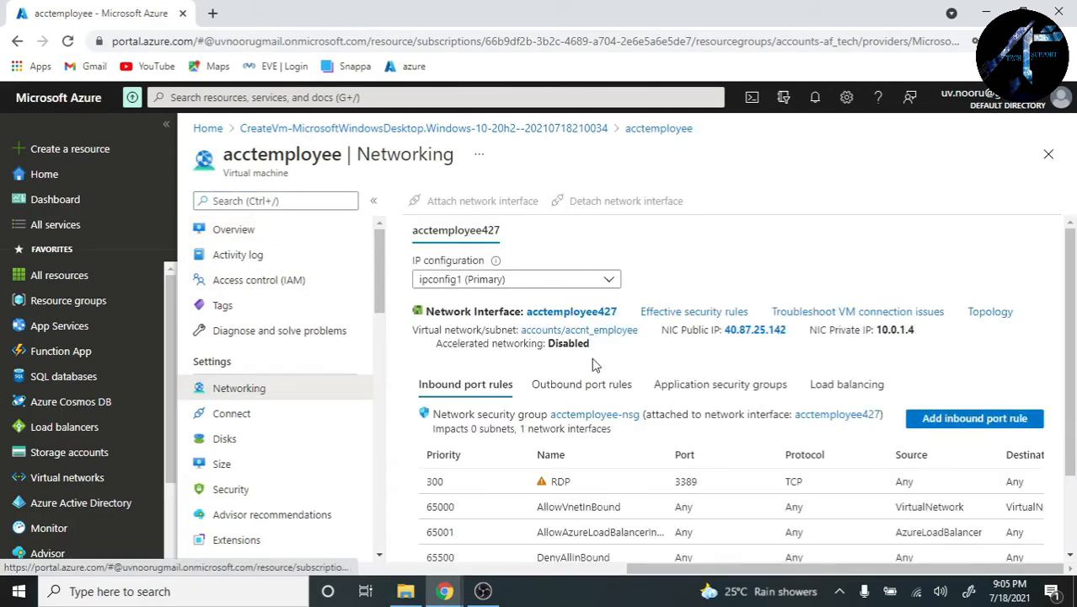
drag(1073, 419, 1075, 472)
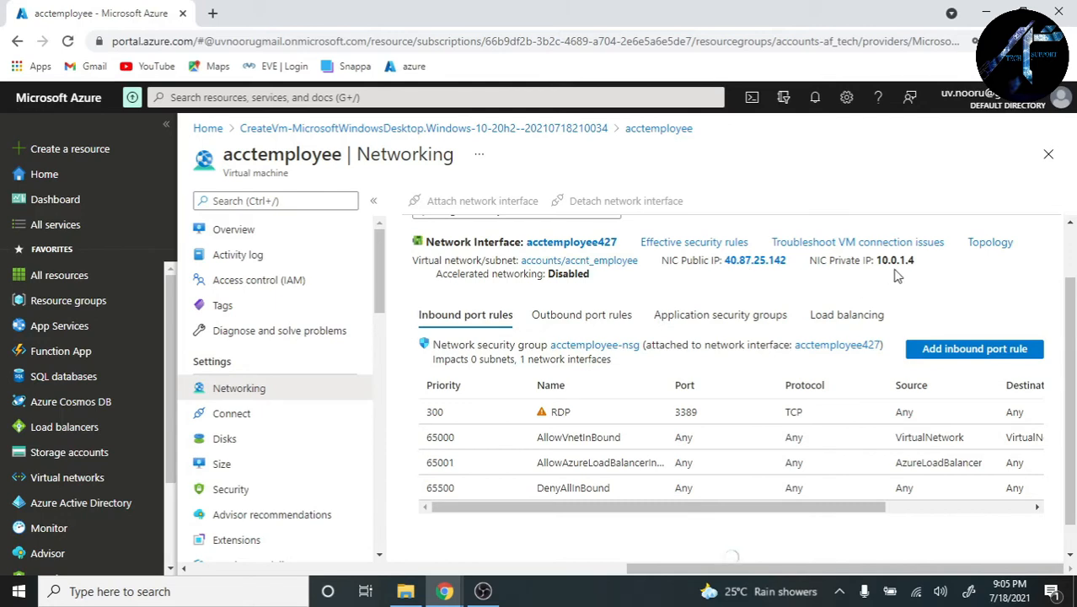
scroll(1073, 367, down, 1)
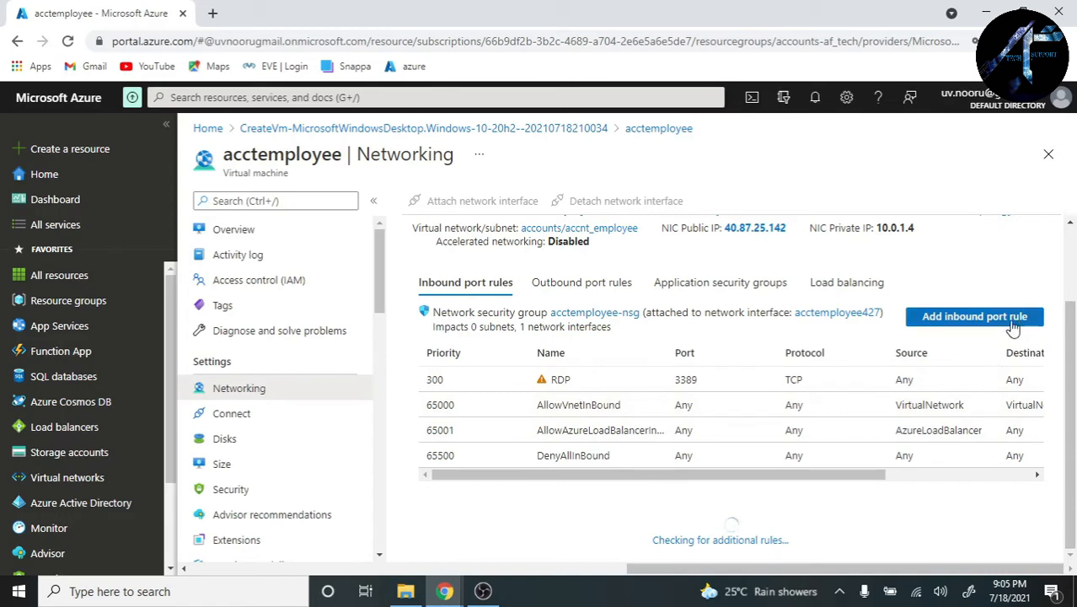
Step: Examine the virtual machine's connection options, its attached disks and the available VM sizes
click(220, 412)
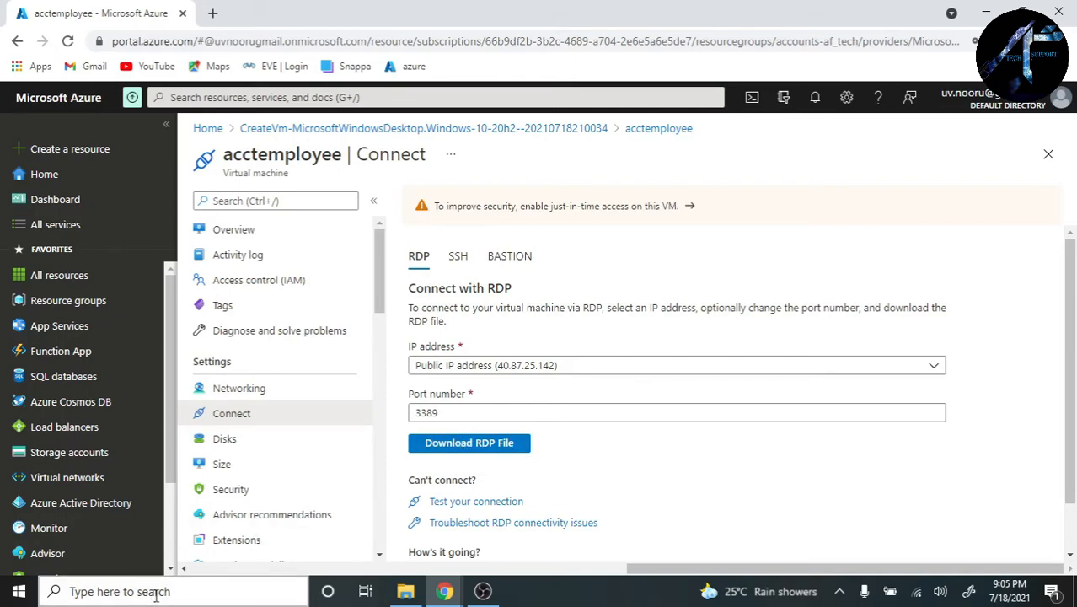
click(224, 439)
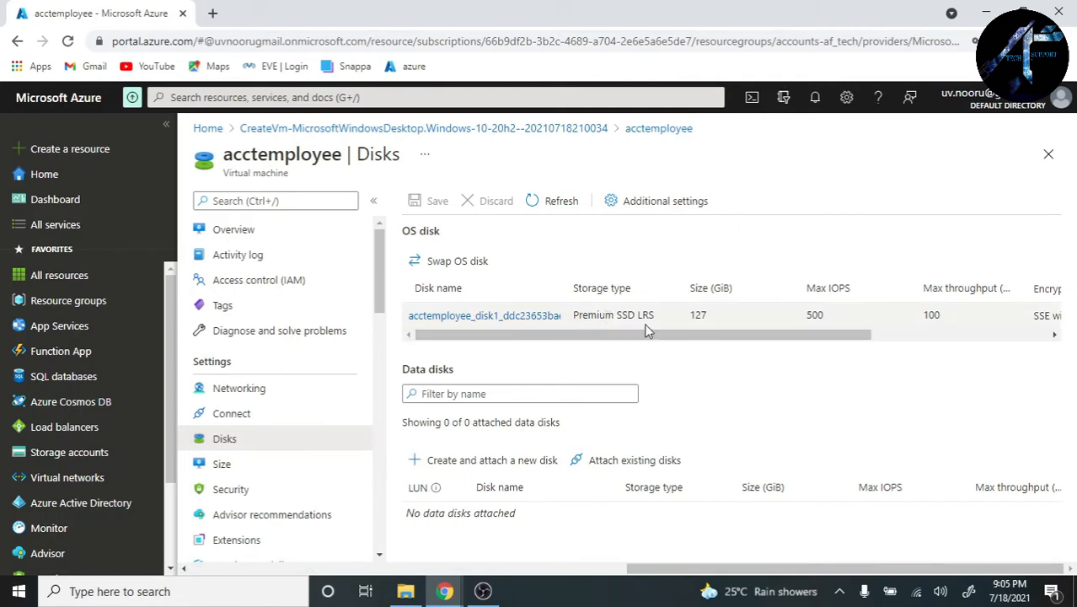
drag(646, 331, 568, 348)
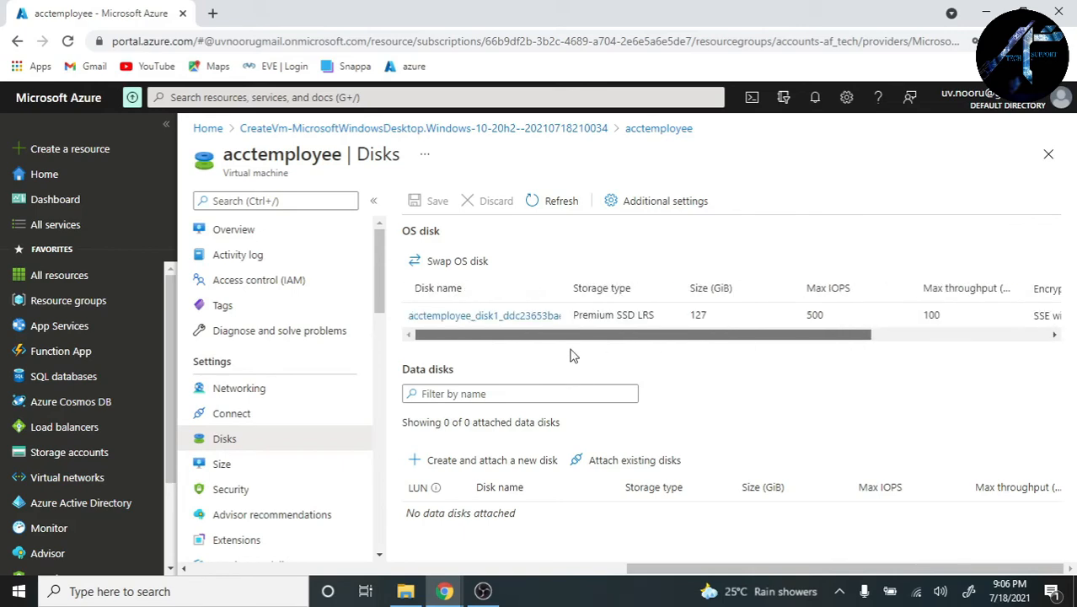
click(237, 467)
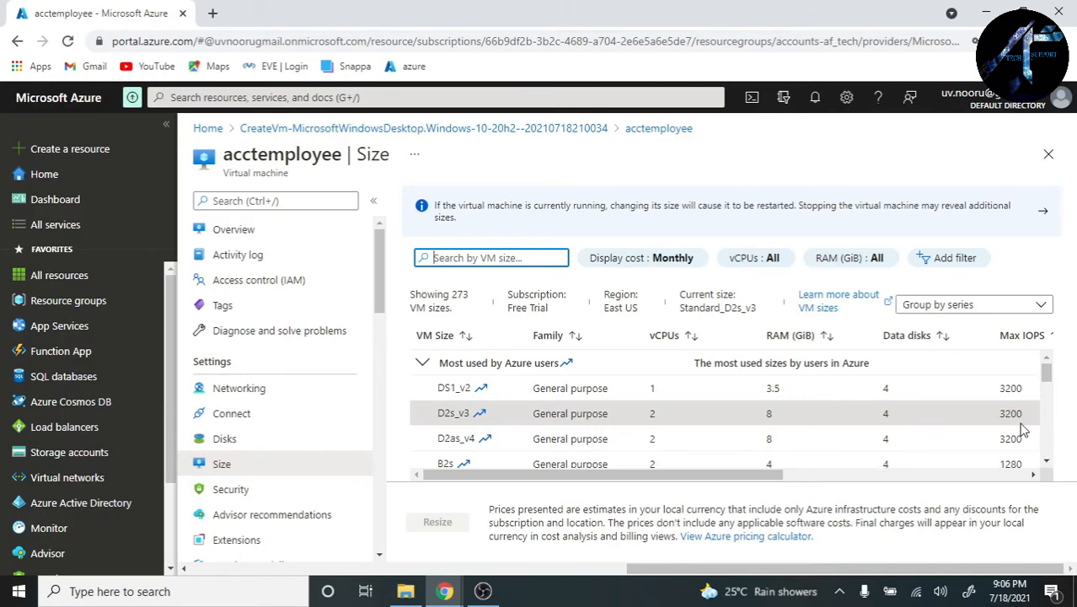
click(570, 449)
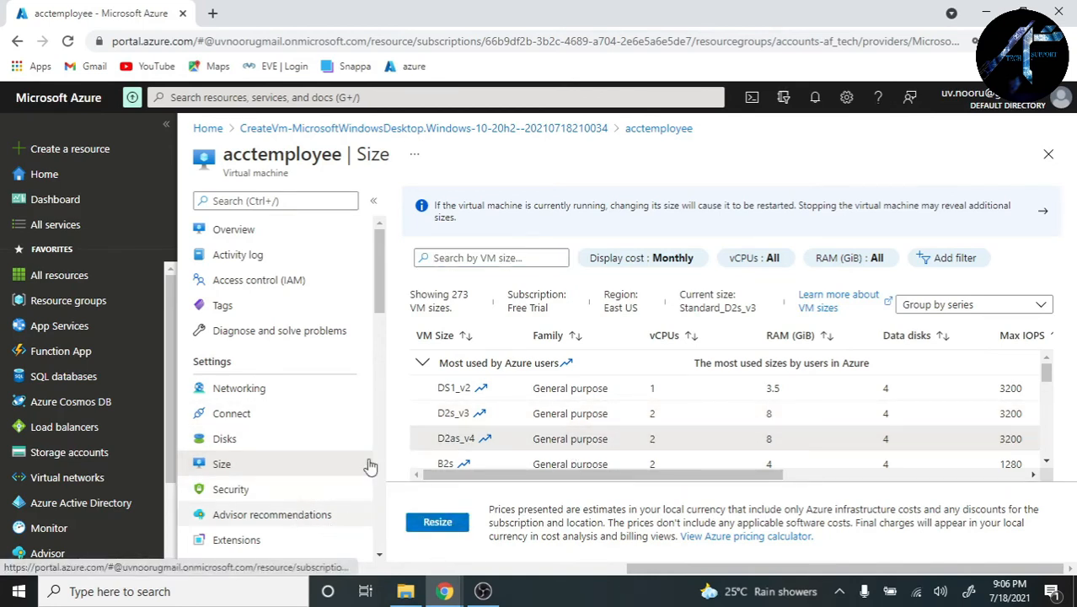
Step: Browse the extensions that can be added to the virtual machine and close the list without adding any
drag(377, 305, 385, 349)
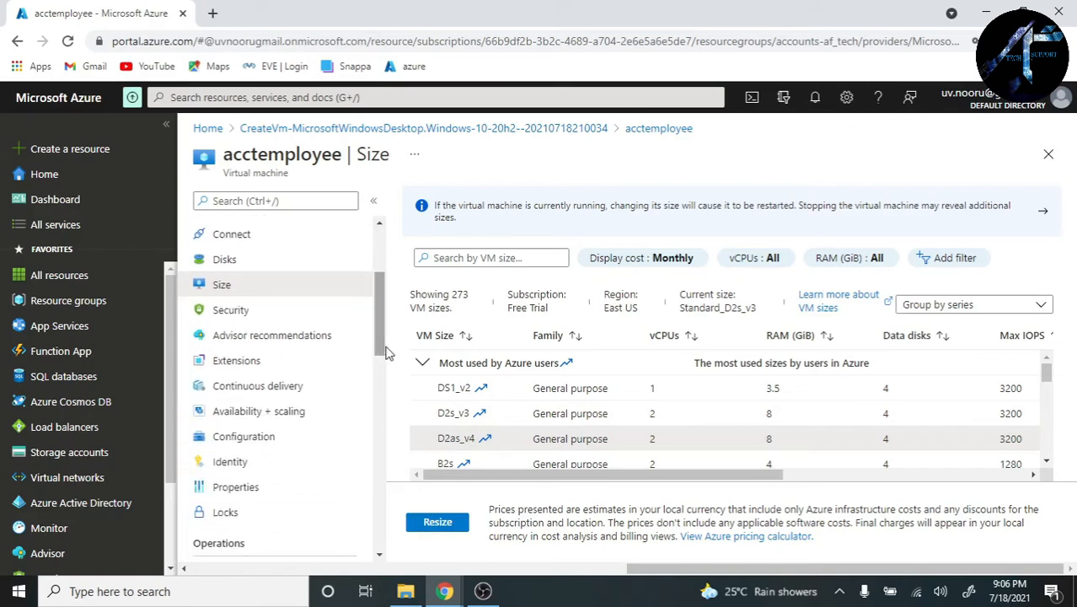
click(268, 364)
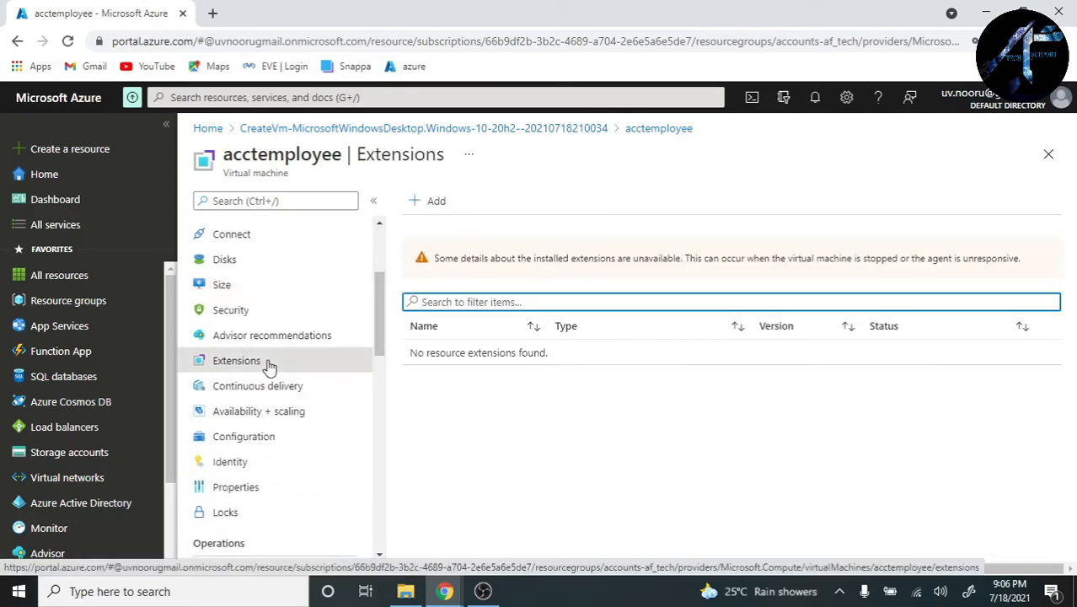
click(431, 203)
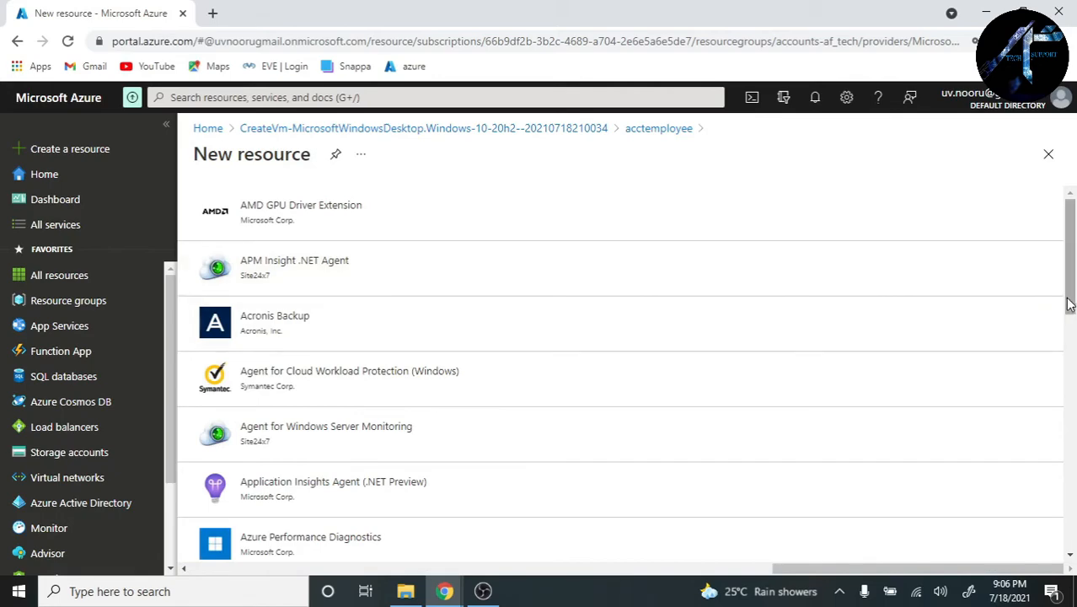
drag(1069, 303, 1060, 548)
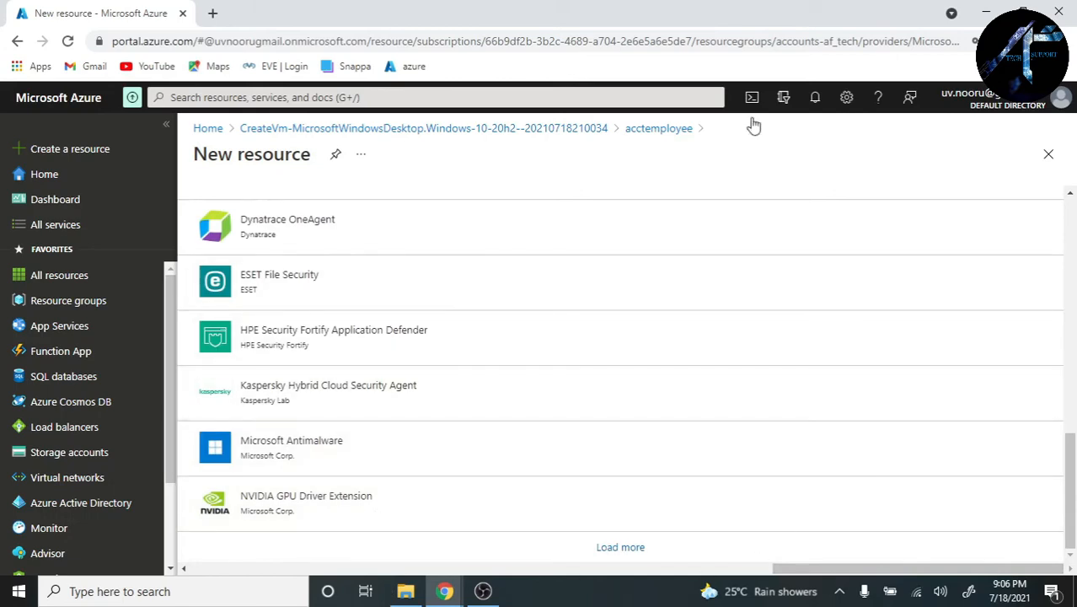
click(1049, 154)
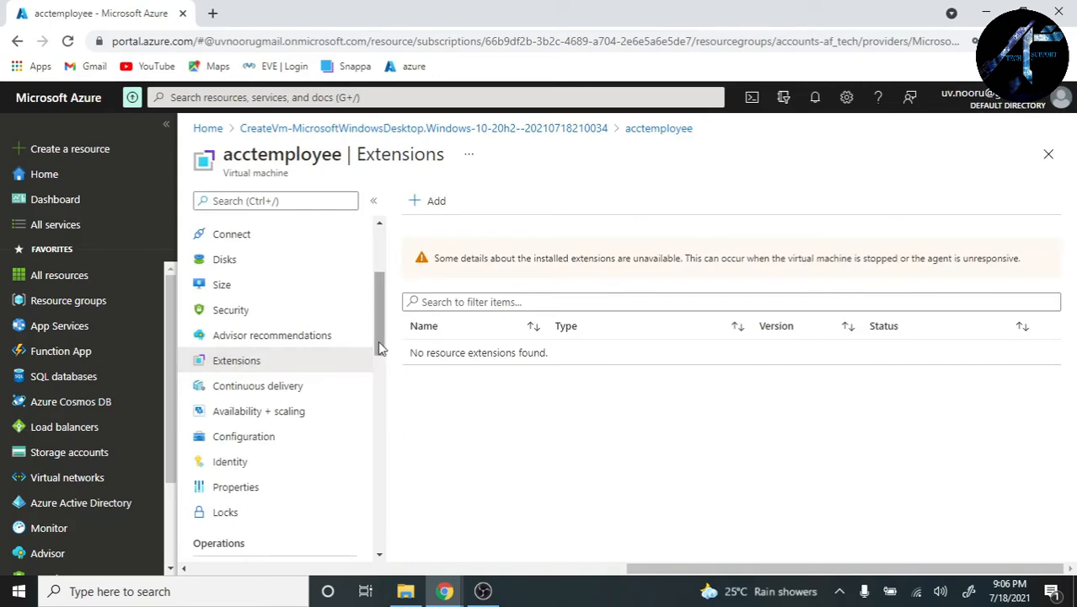
Step: Look through the virtual machine's operations settings and examine the scripts offered by Run command
drag(379, 356, 383, 368)
scroll(384, 369, down, 1)
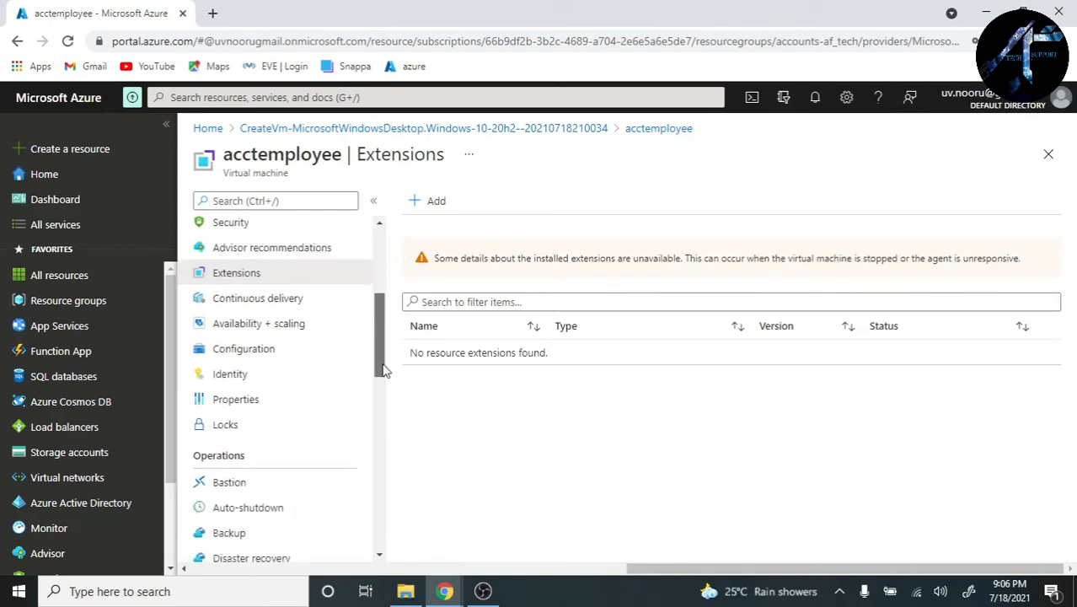
scroll(383, 371, down, 1)
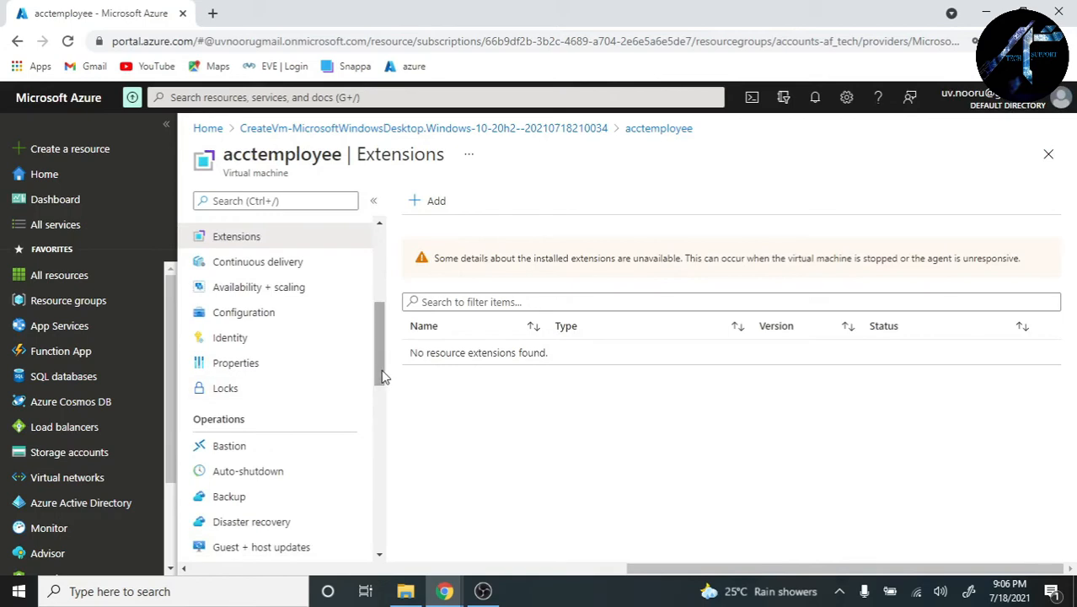
scroll(384, 380, down, 3)
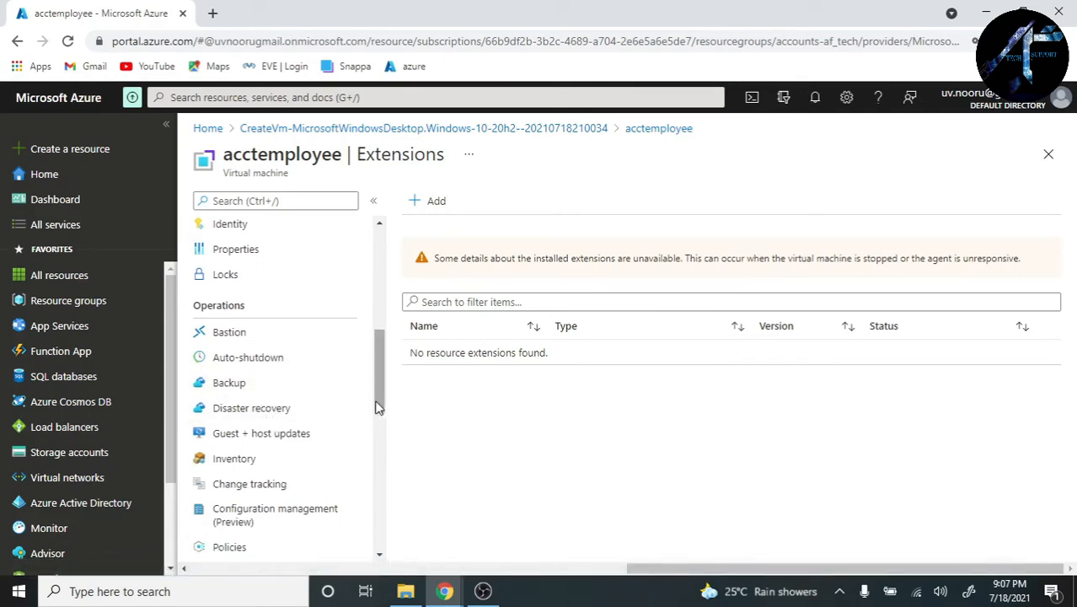
drag(376, 409, 378, 455)
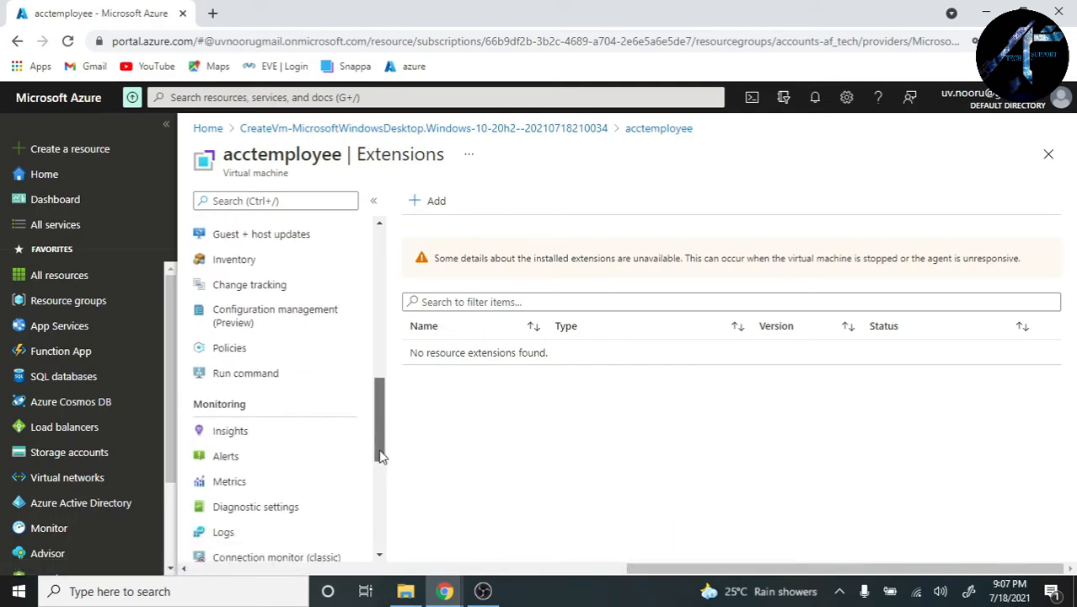
click(270, 386)
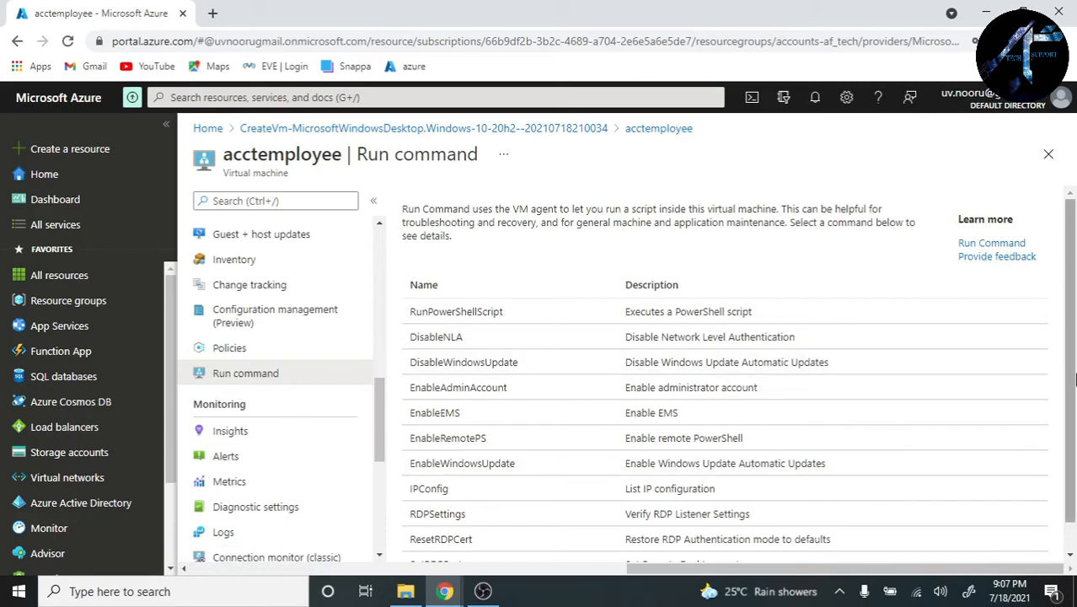
scroll(590, 488, down, 2)
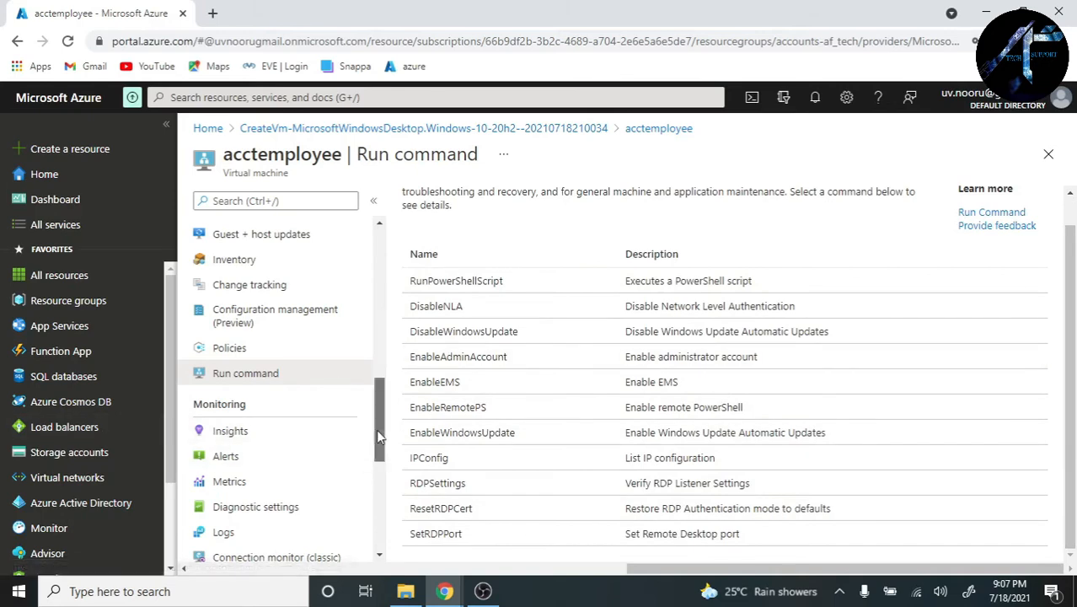
Step: Check the remaining automation and troubleshooting options, and return to the virtual machine's overview
drag(376, 429, 401, 542)
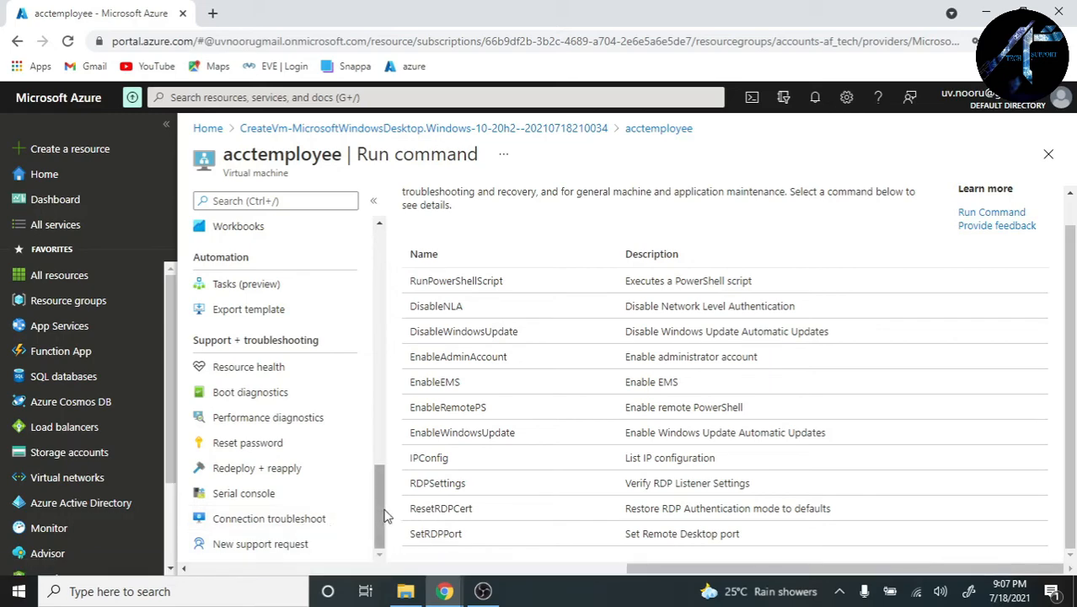
drag(374, 509, 378, 271)
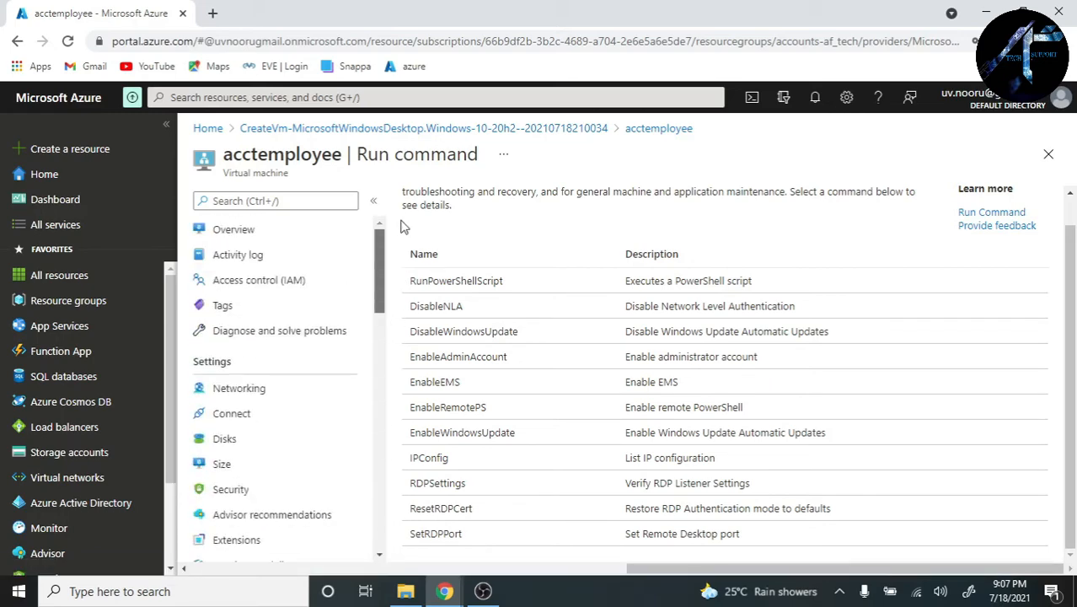
click(284, 235)
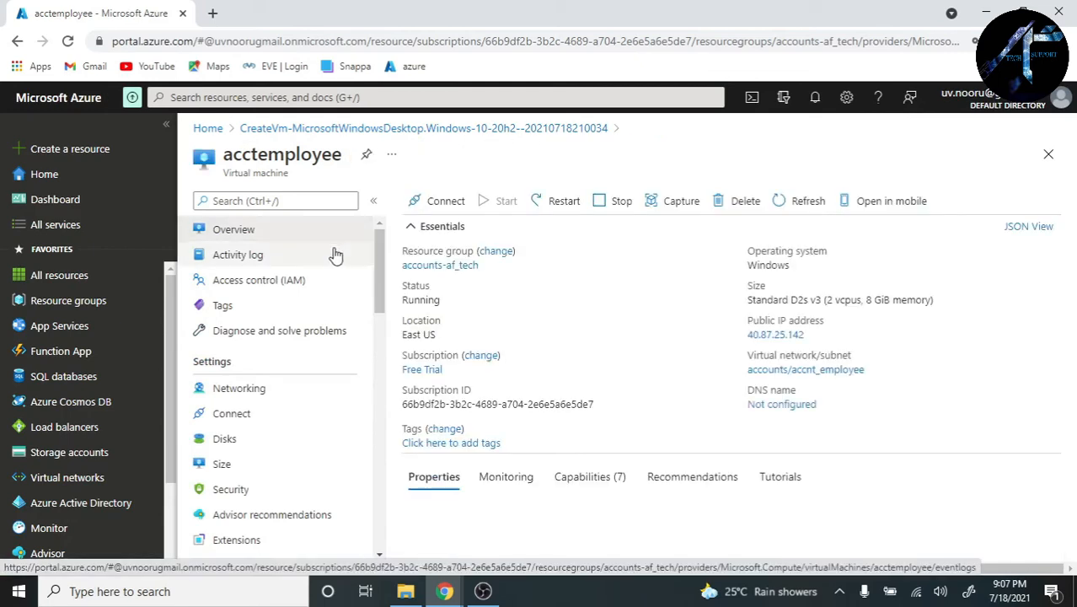
Step: Download the RDP file for acctemployee using its public IP address and port 3389, and launch the remote connection from it
click(428, 205)
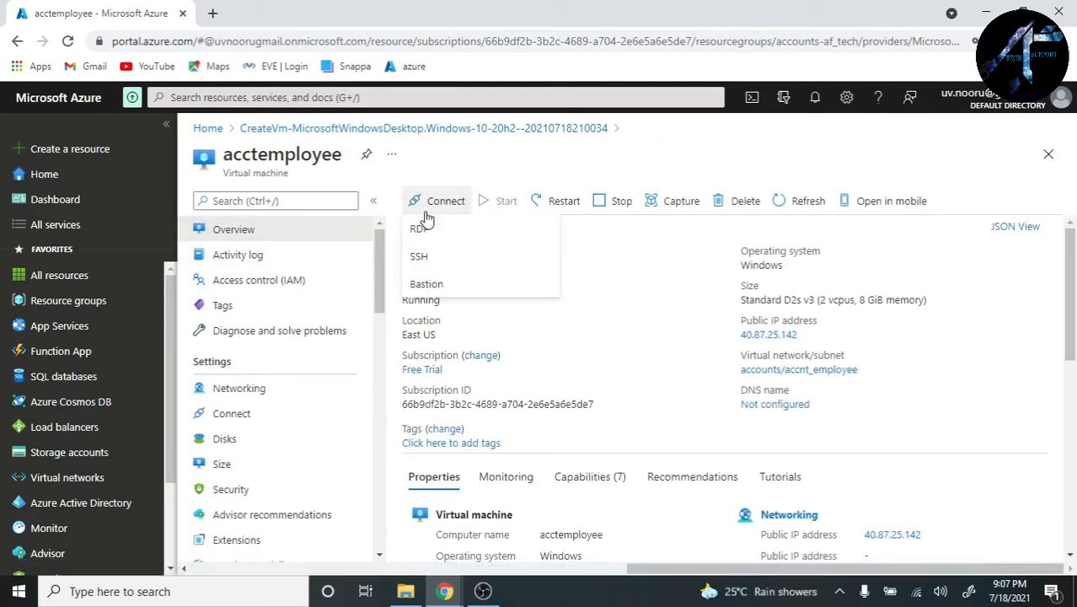
click(440, 238)
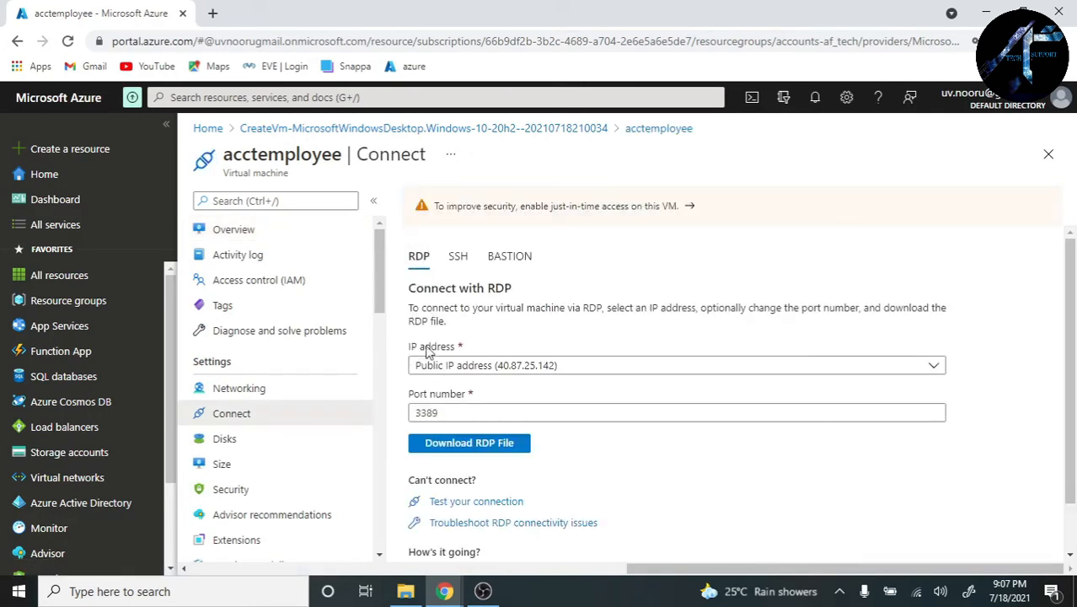
click(467, 446)
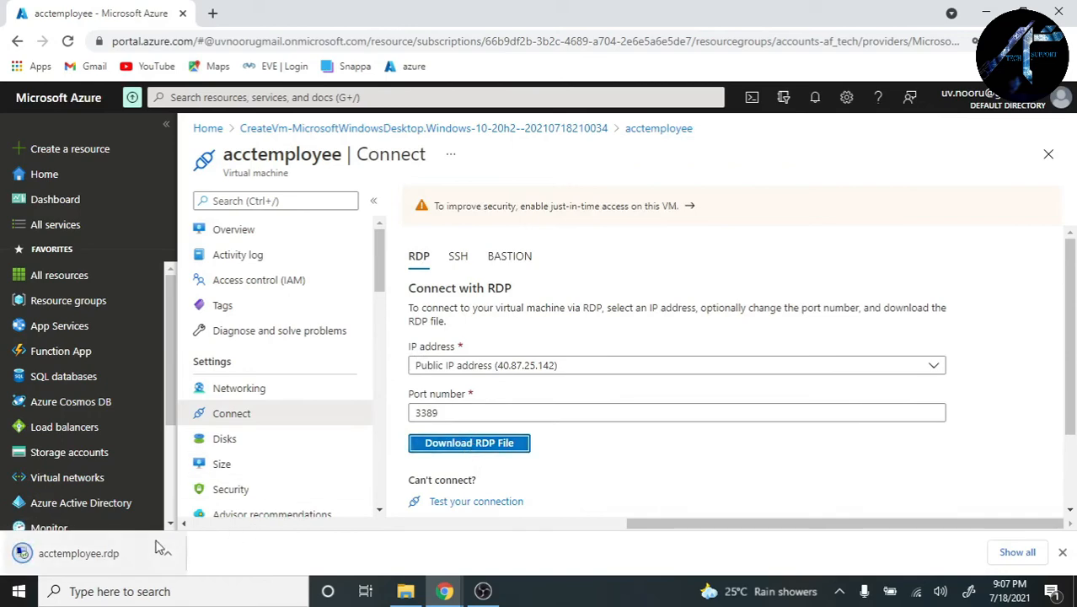
click(142, 552)
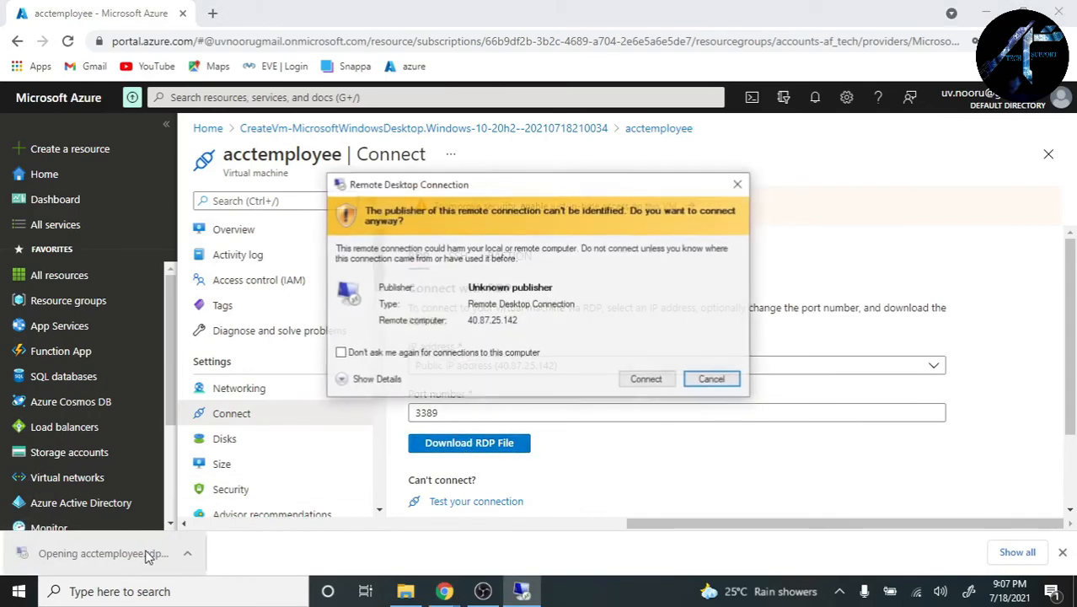
click(645, 378)
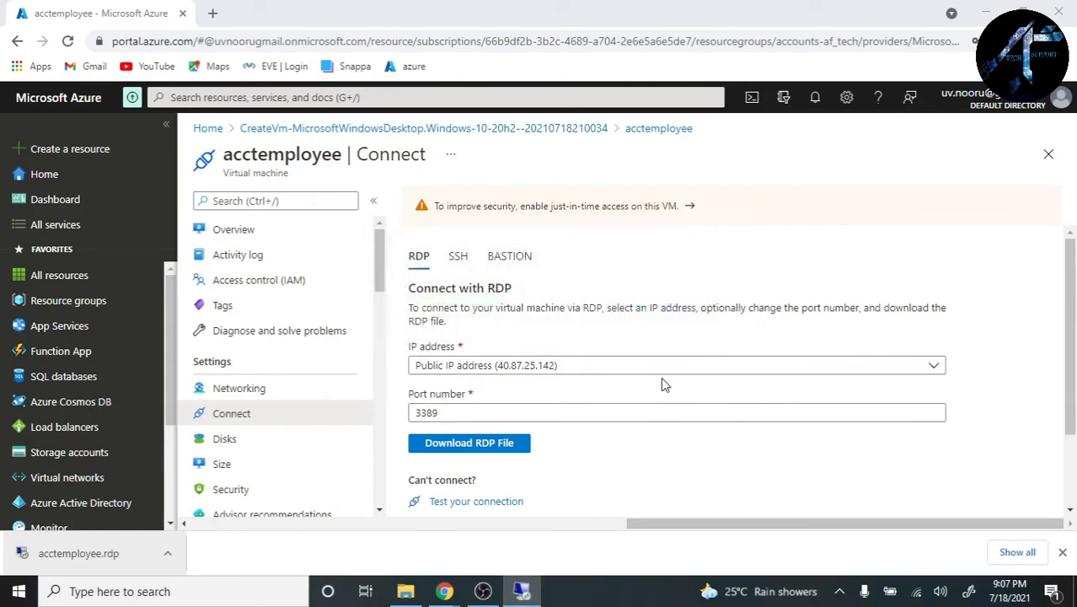
Step: Sign in to the remote desktop with the administrator user name and account password, accepting the untrusted certificate
text(aslam)
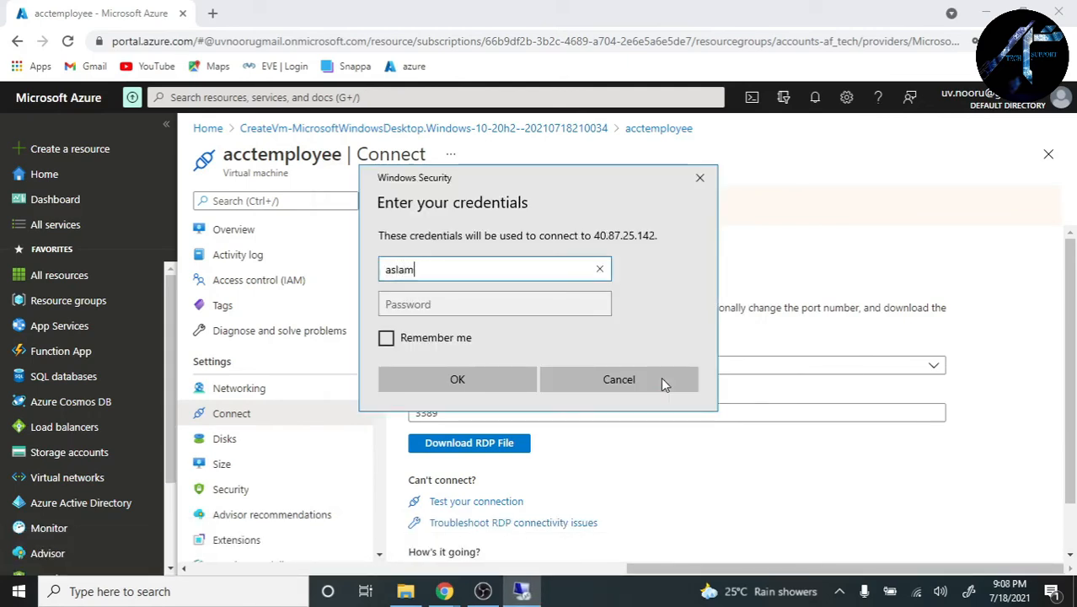
click(540, 302)
text(*****)
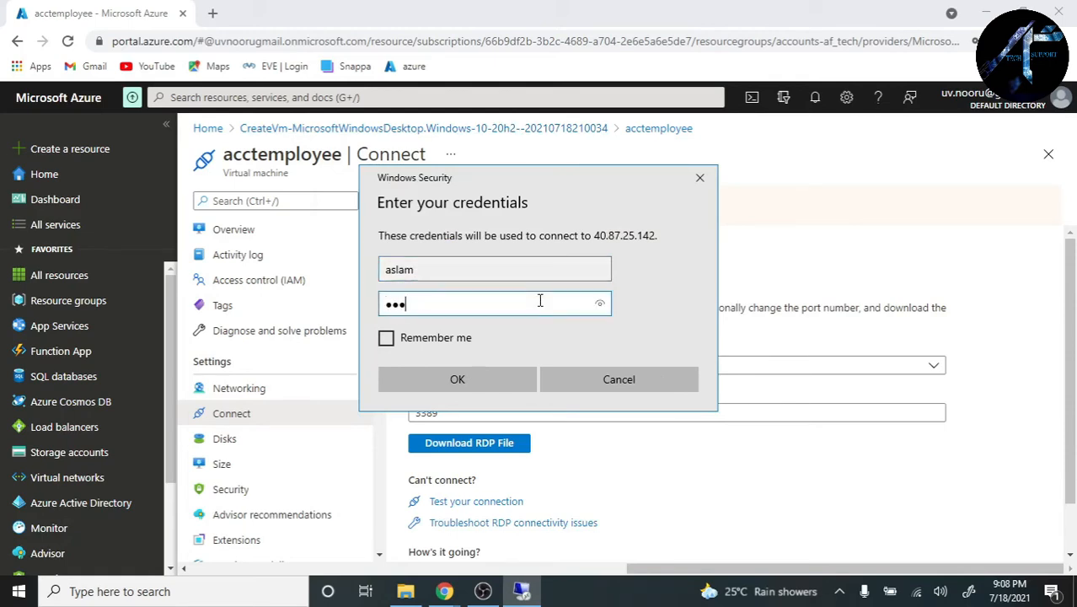
text(***********)
click(504, 385)
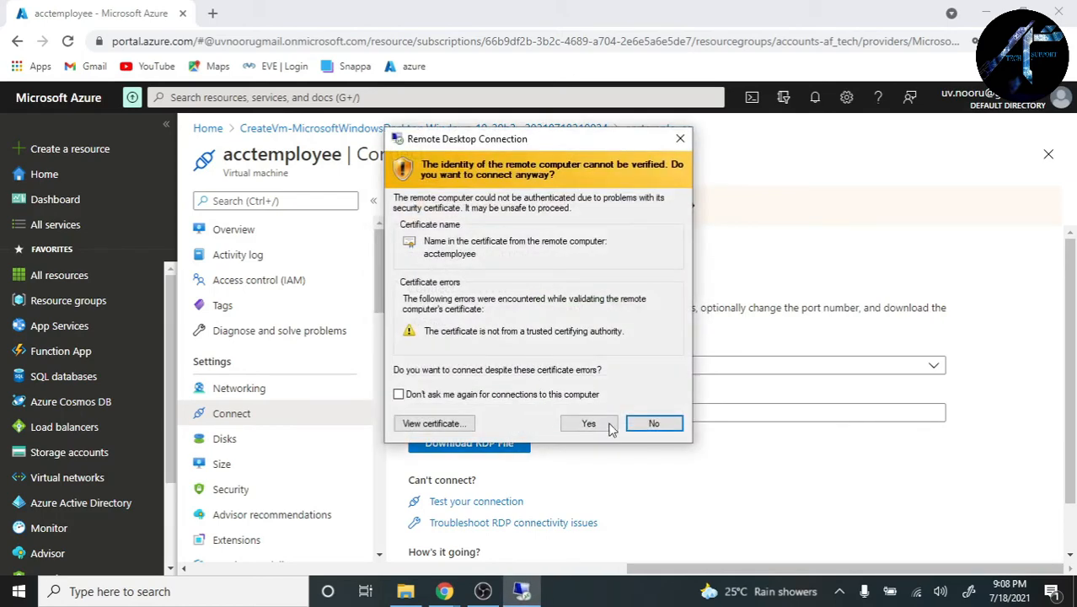
click(590, 424)
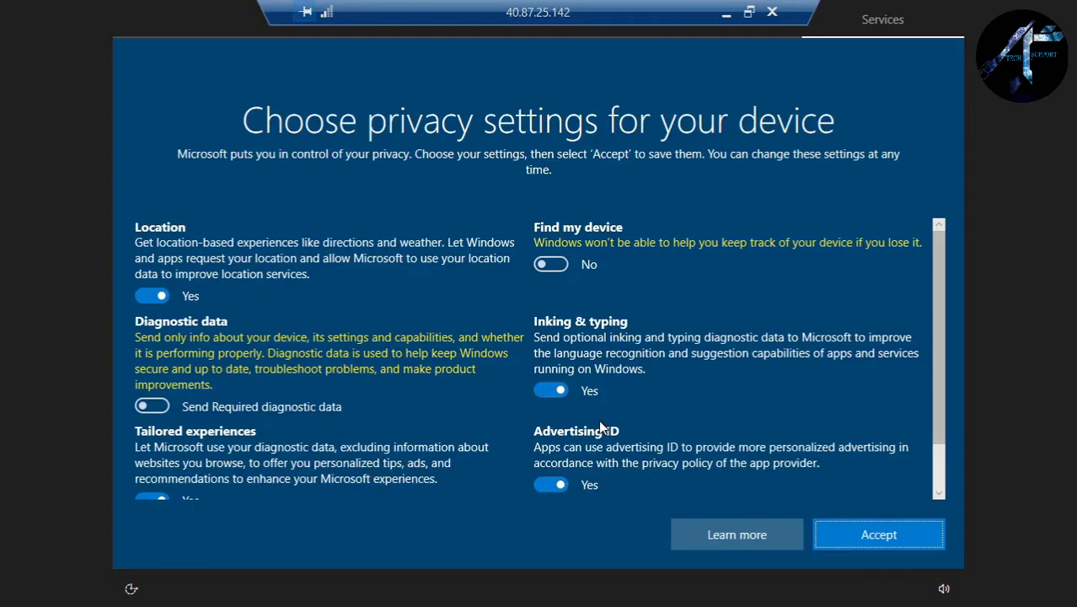
Step: Accept the offered Windows privacy settings, and switch from the remote desktop back to the virtual machine's overview in the Azure portal
click(923, 539)
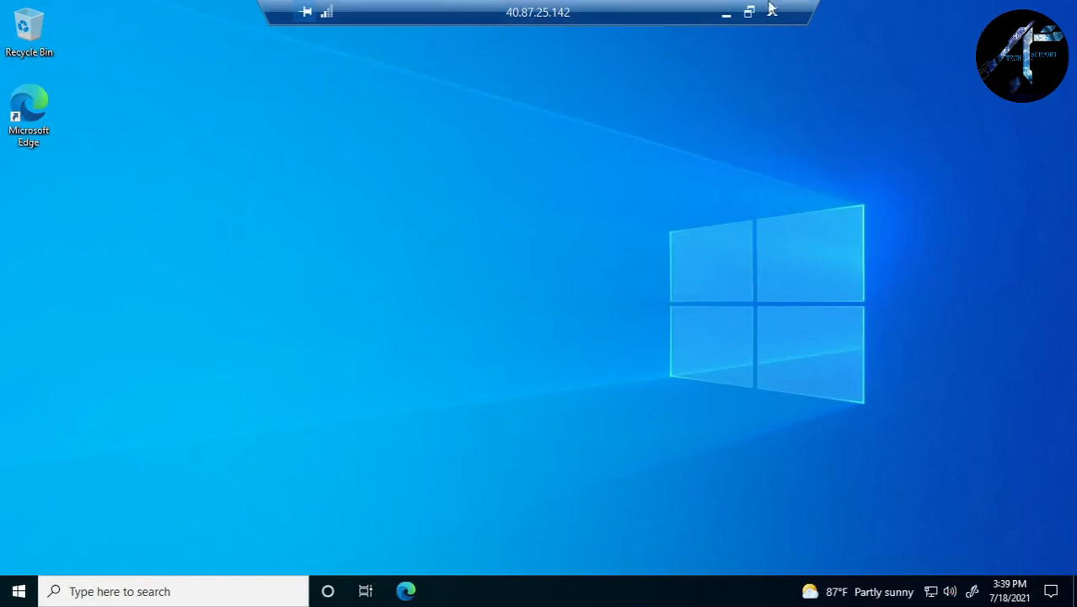
click(726, 17)
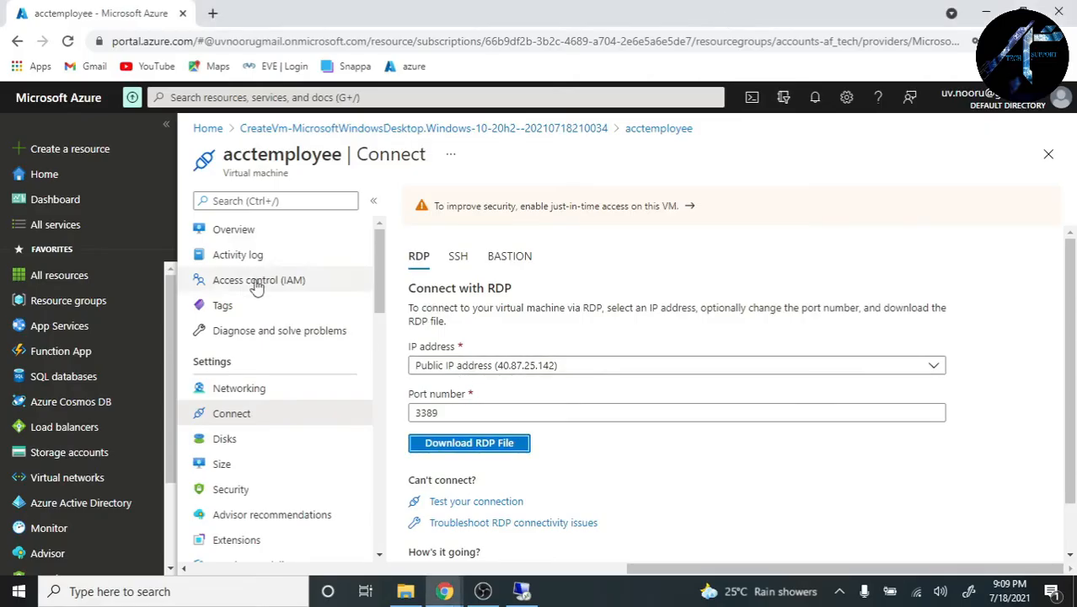
click(272, 233)
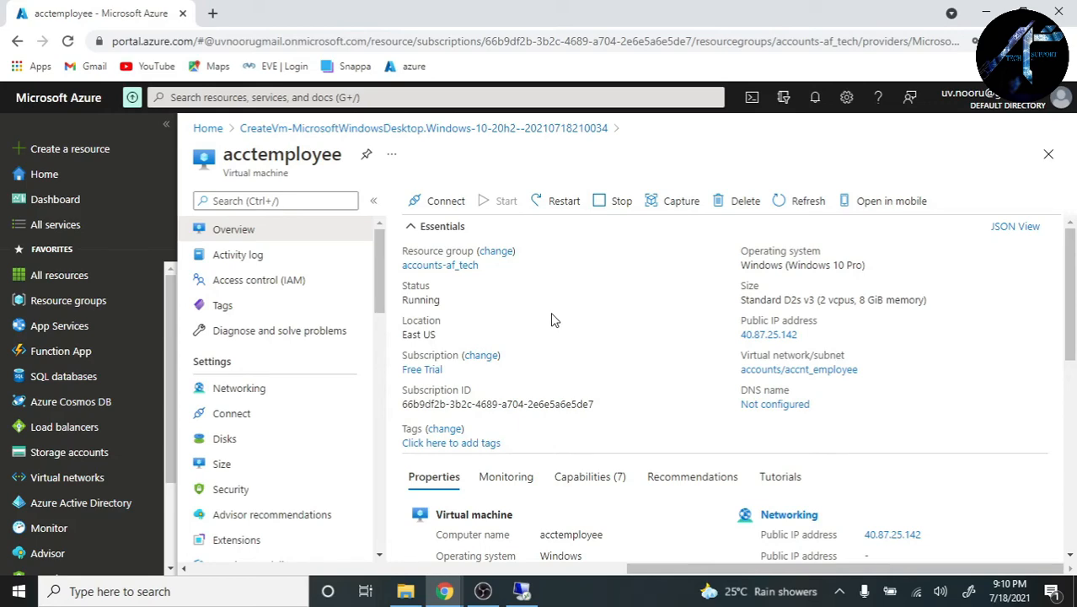
Step: Switch back to the remote desktop session and shut down Windows from inside the virtual machine
click(523, 593)
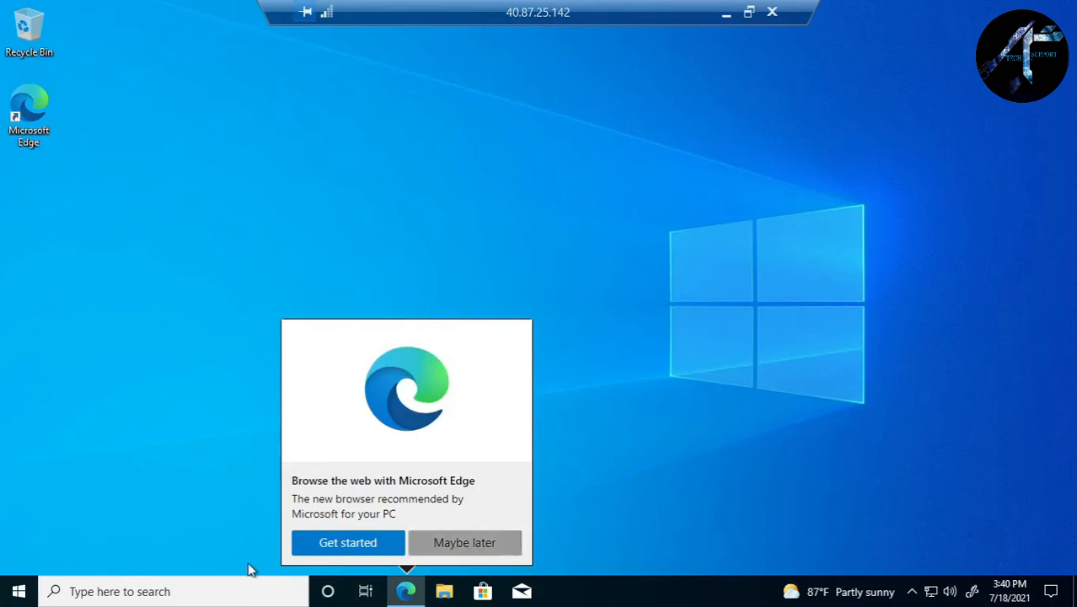
click(249, 571)
click(19, 594)
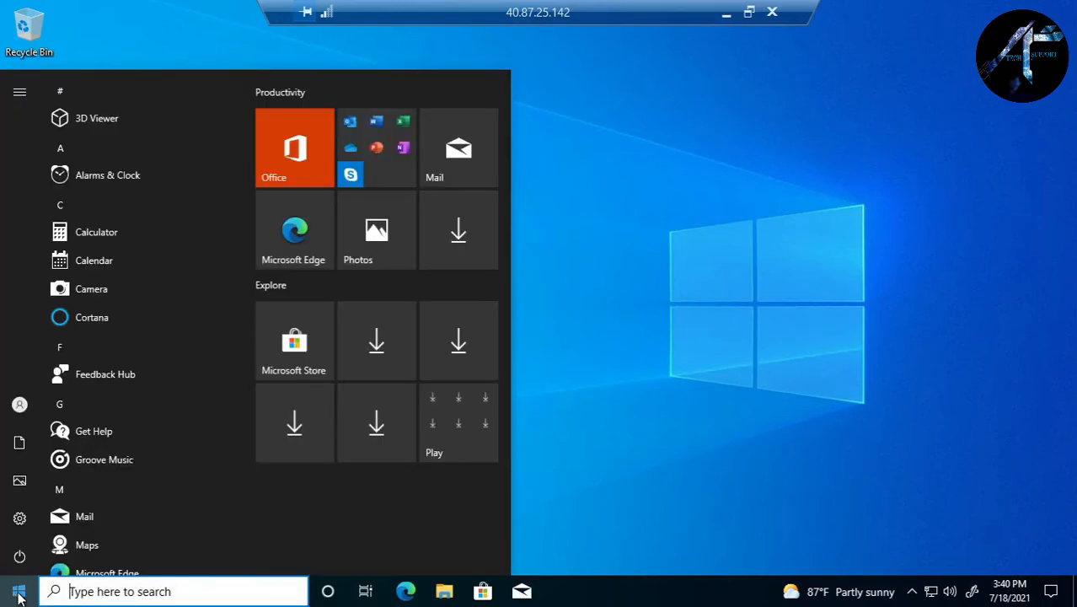
click(19, 556)
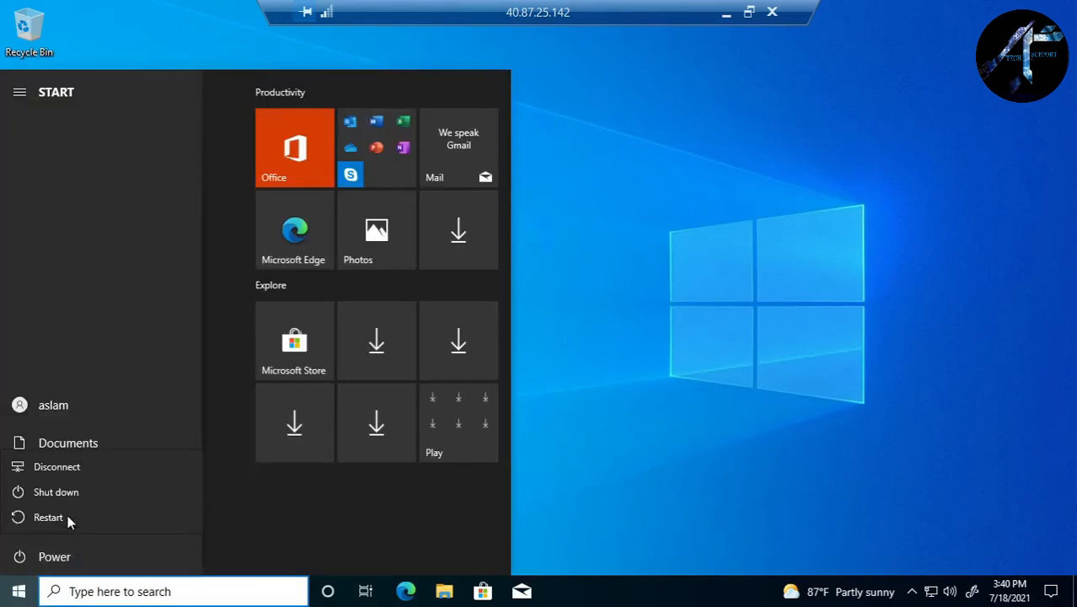
click(102, 492)
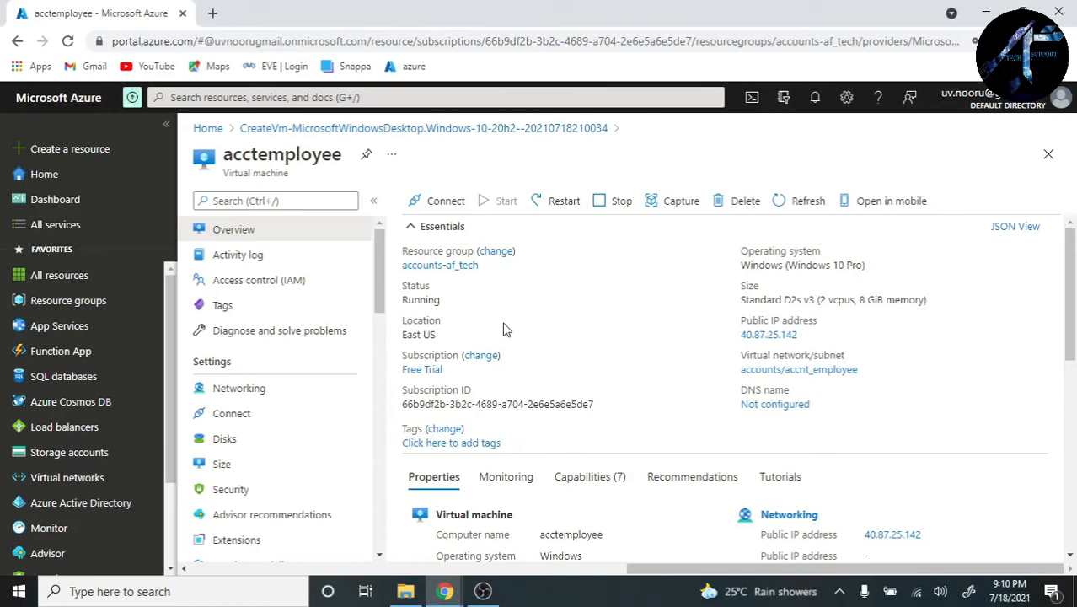
Step: Stop the acctemployee virtual machine from the portal without reserving its public IP address, and refresh its overview
click(68, 41)
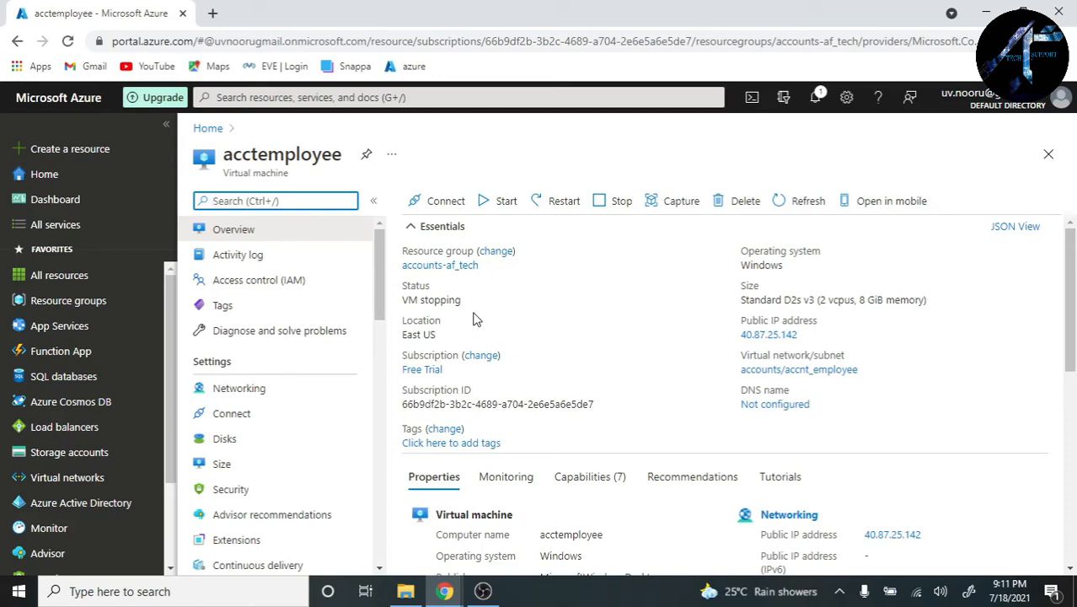
click(604, 210)
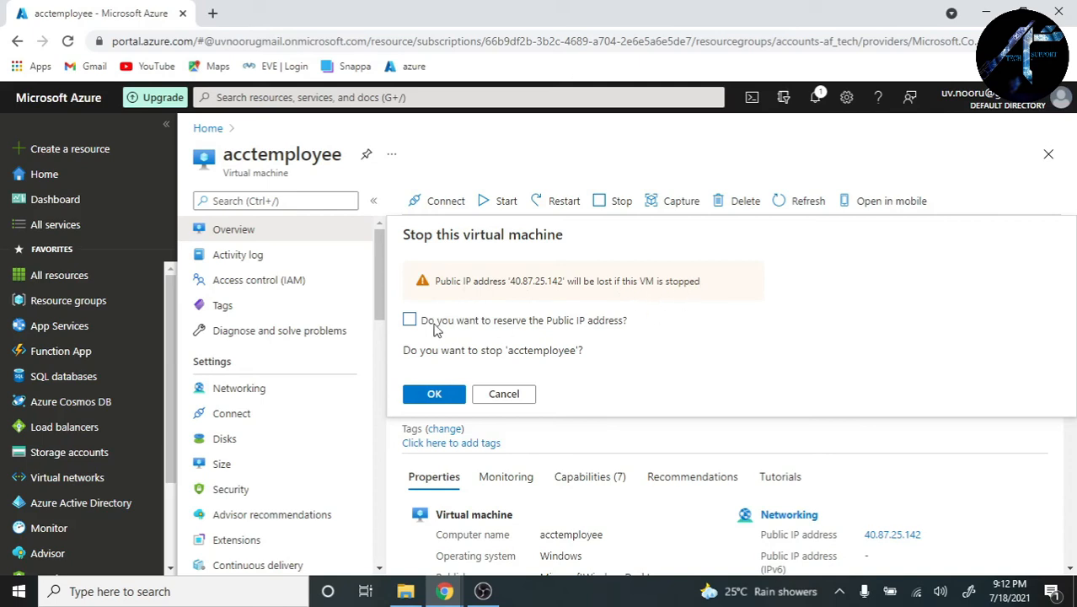
click(434, 394)
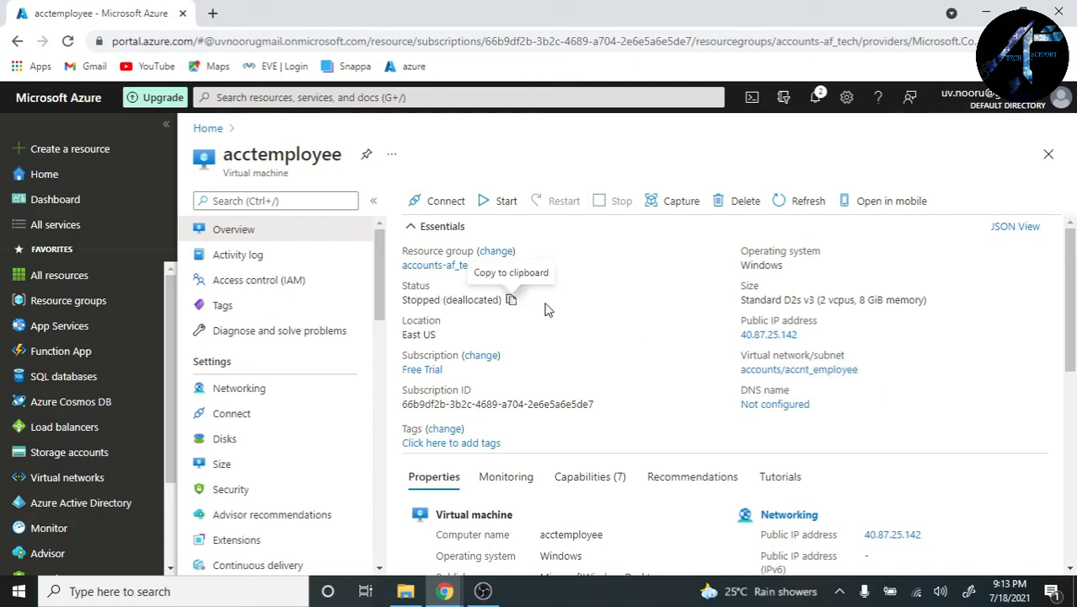
click(818, 211)
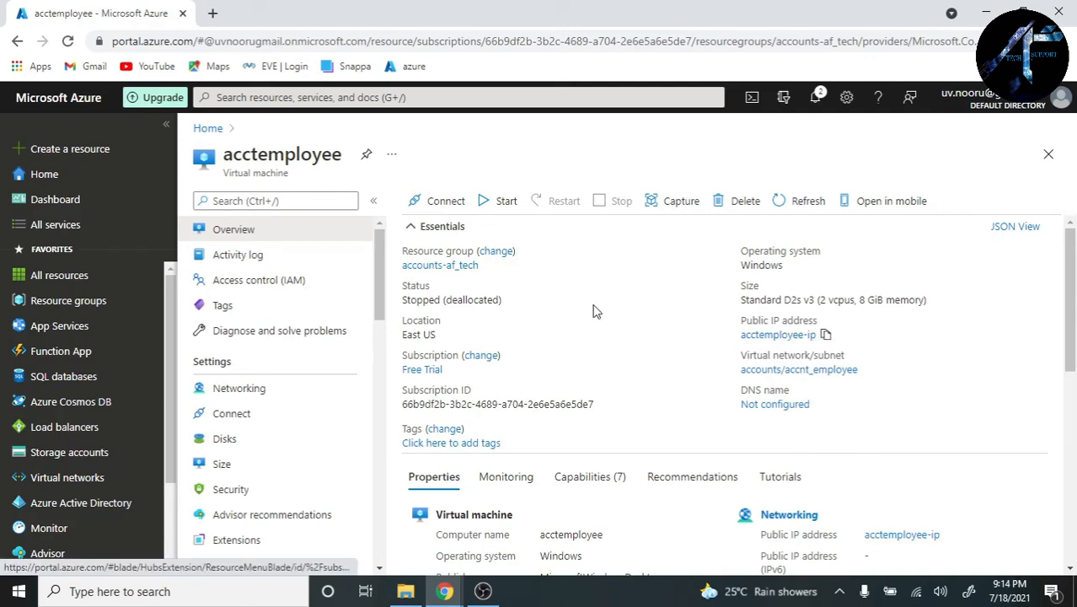
Step: Start the acctemployee virtual machine again and copy its public IP address from the overview
click(507, 202)
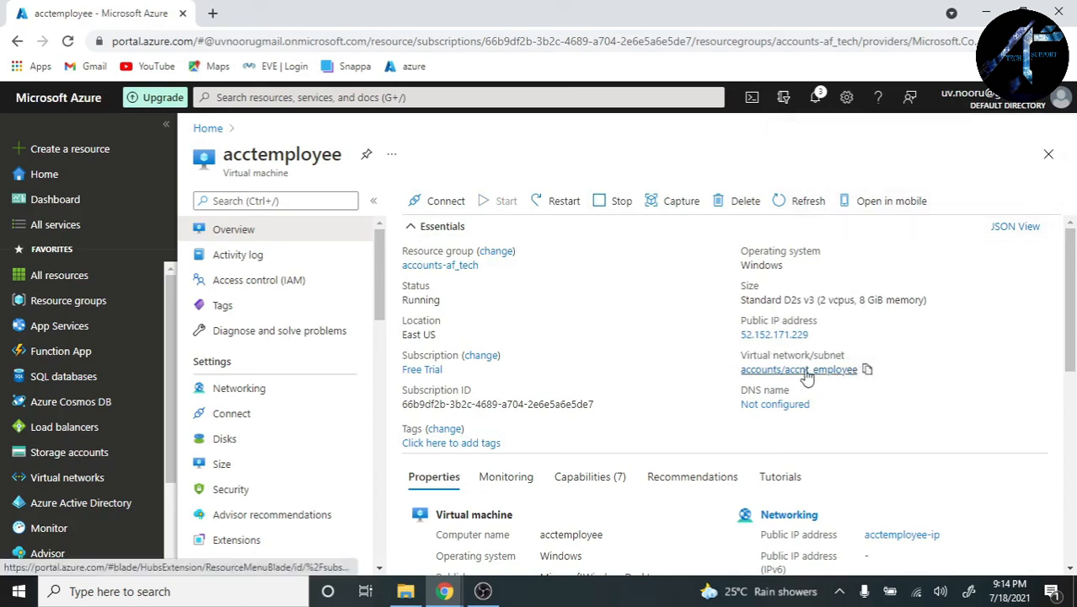
click(448, 206)
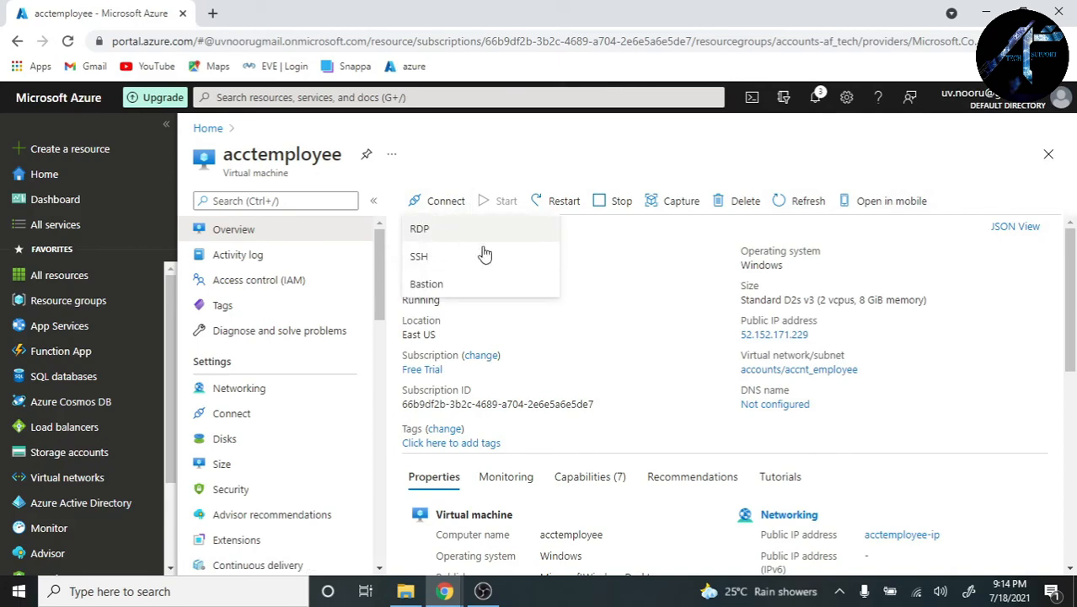
click(875, 343)
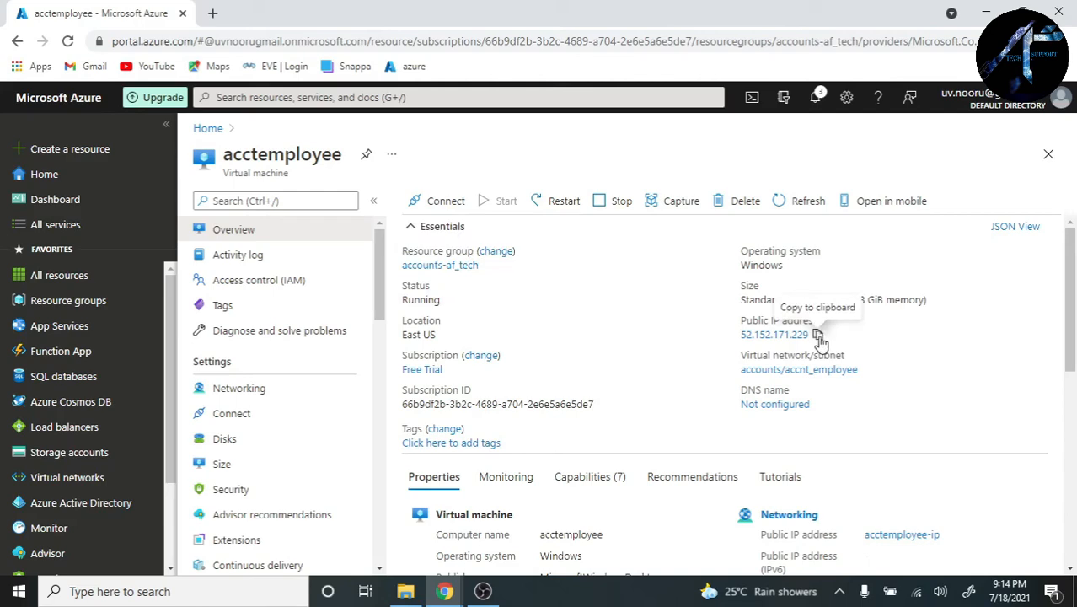
click(818, 336)
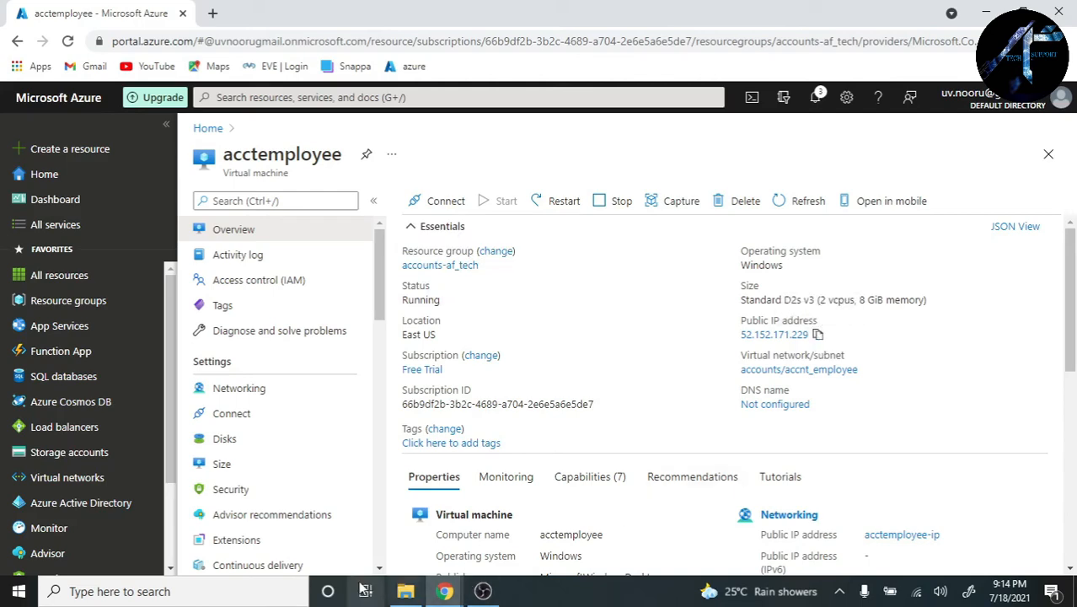
Step: Run mstsc to open Remote Desktop Connection and connect to the copied public IP address 52.152.171.229
click(158, 592)
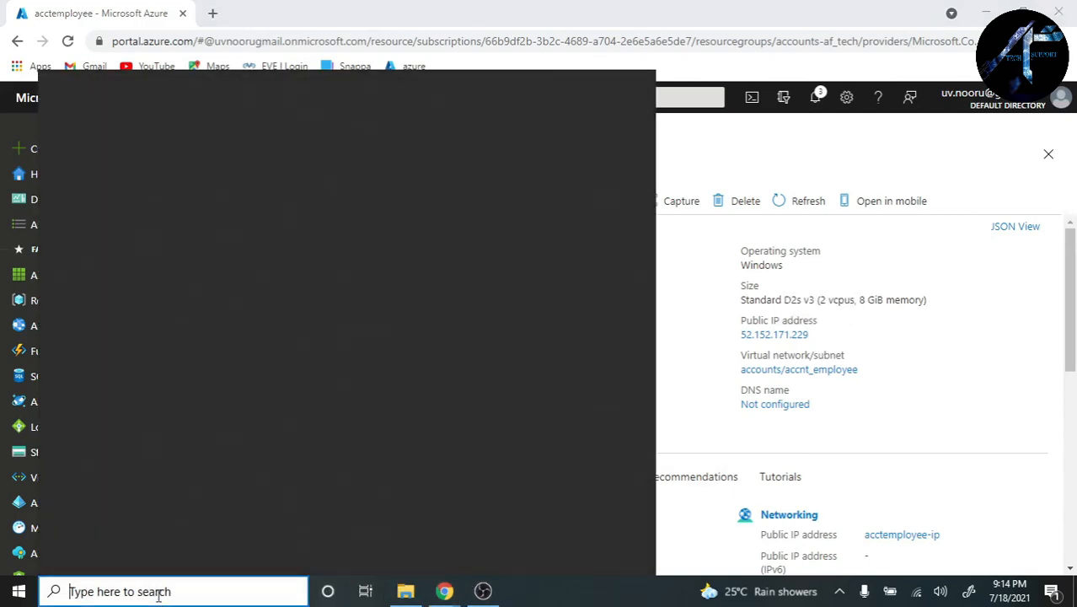
key(super+r)
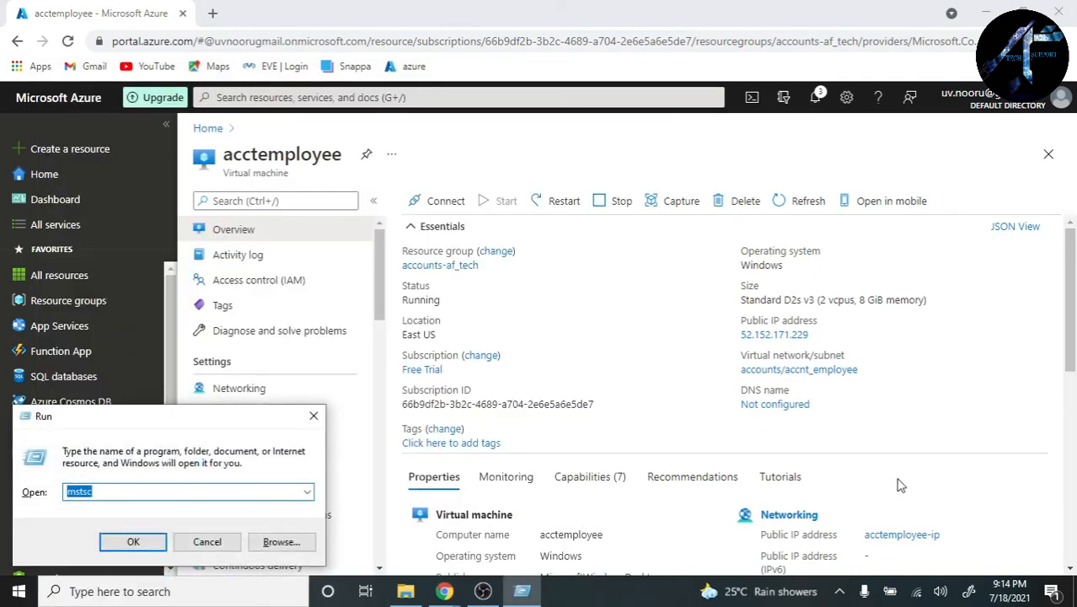
key(Return)
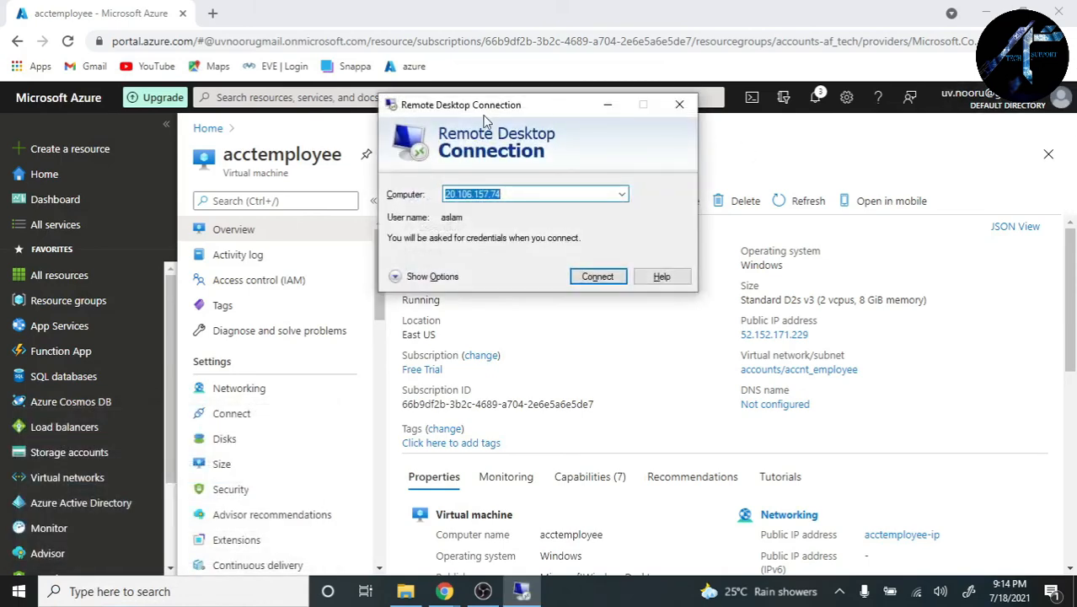
key(BackSpace)
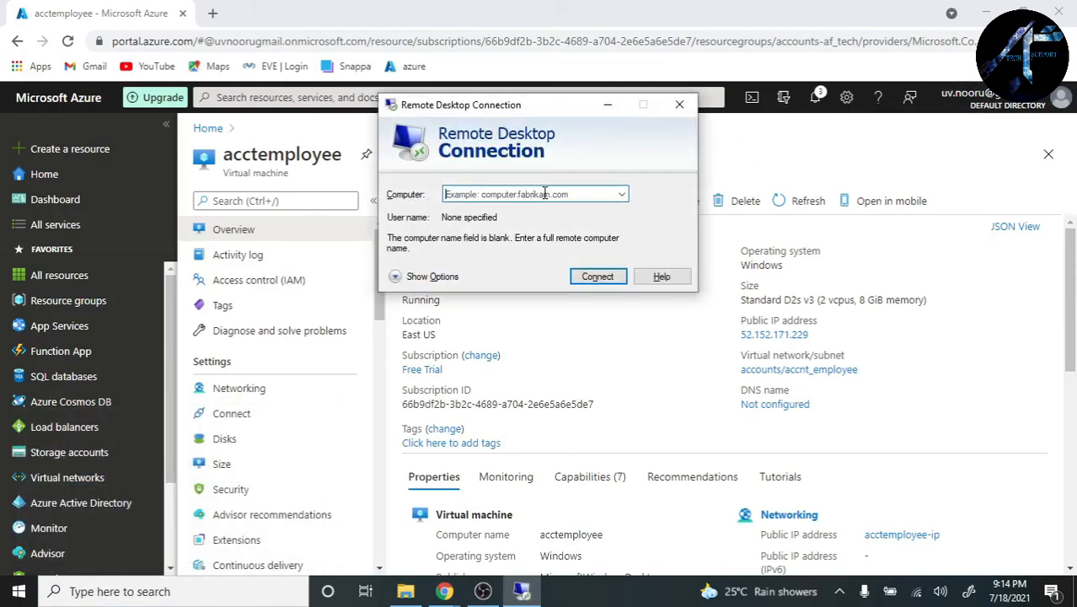
key(ctrl+v)
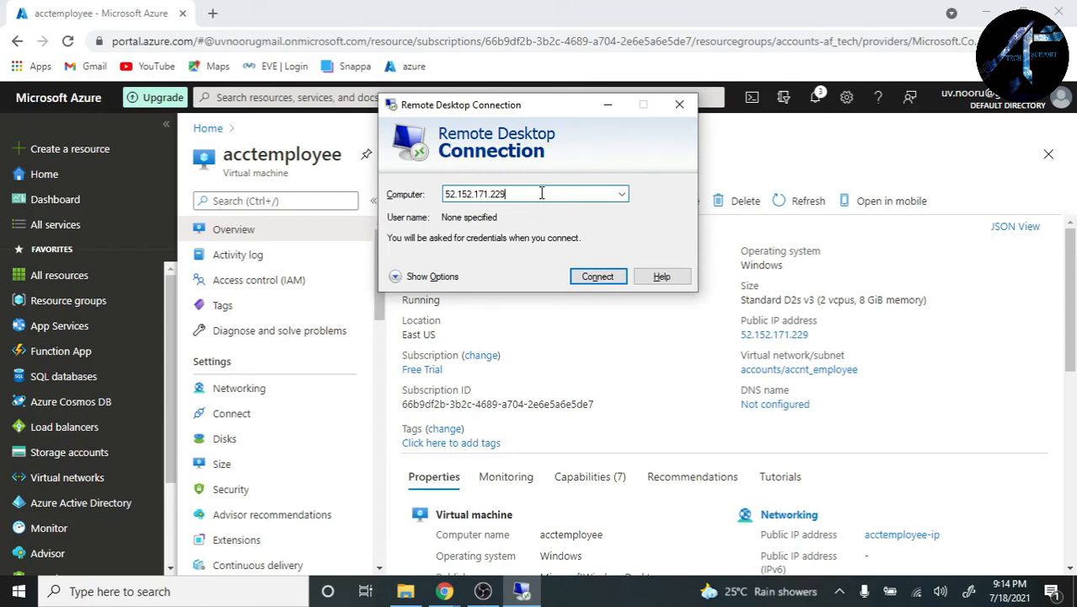
click(587, 278)
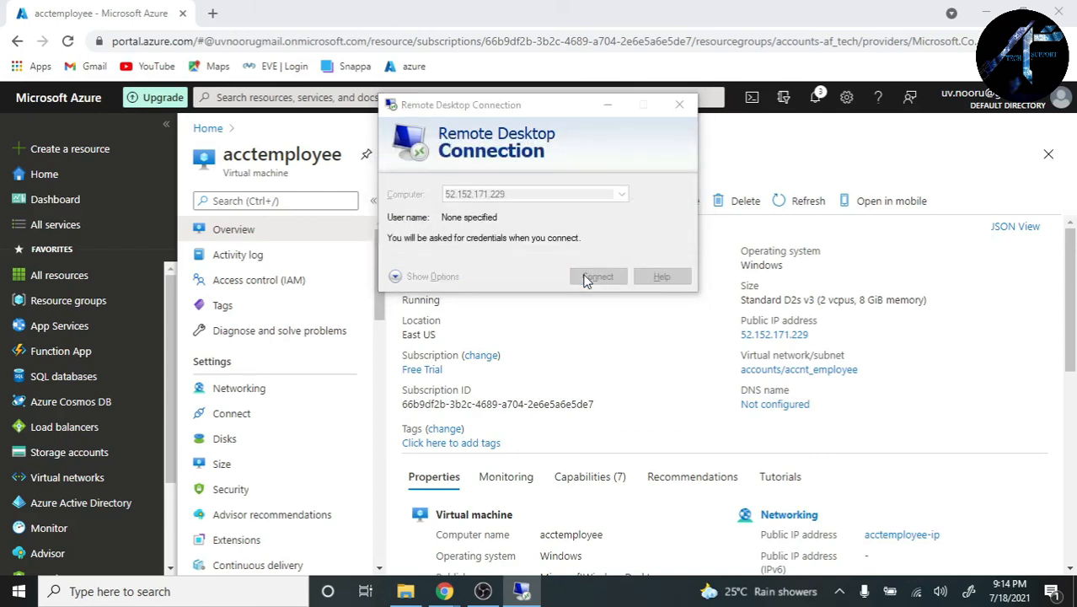
Step: Enter the administrator user name and account password for 52.152.171.229, and connect despite the certificate errors
text(aslam)
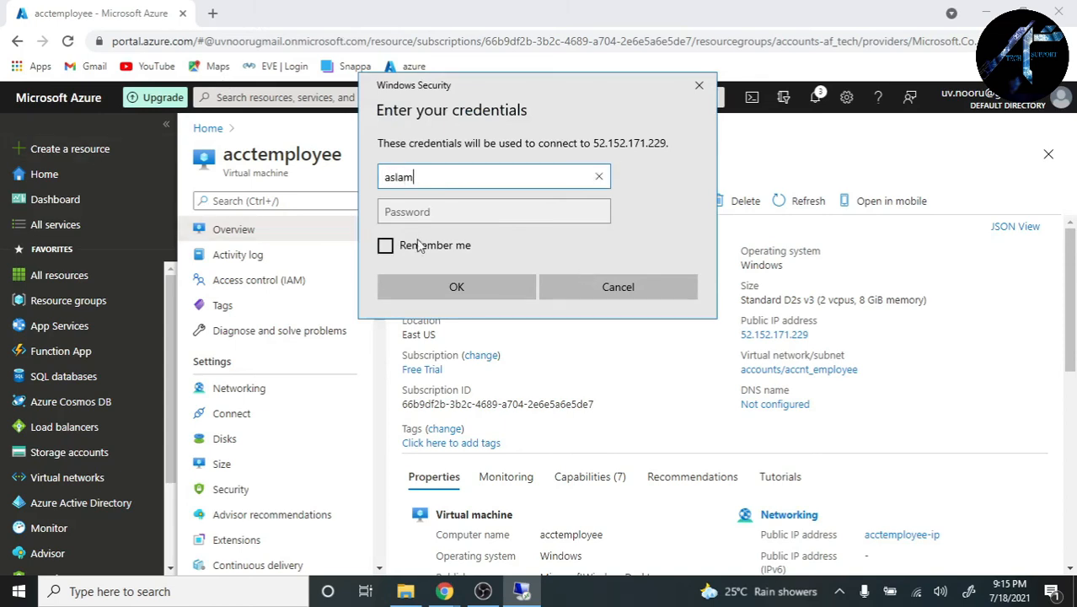
click(409, 214)
text(•••••)
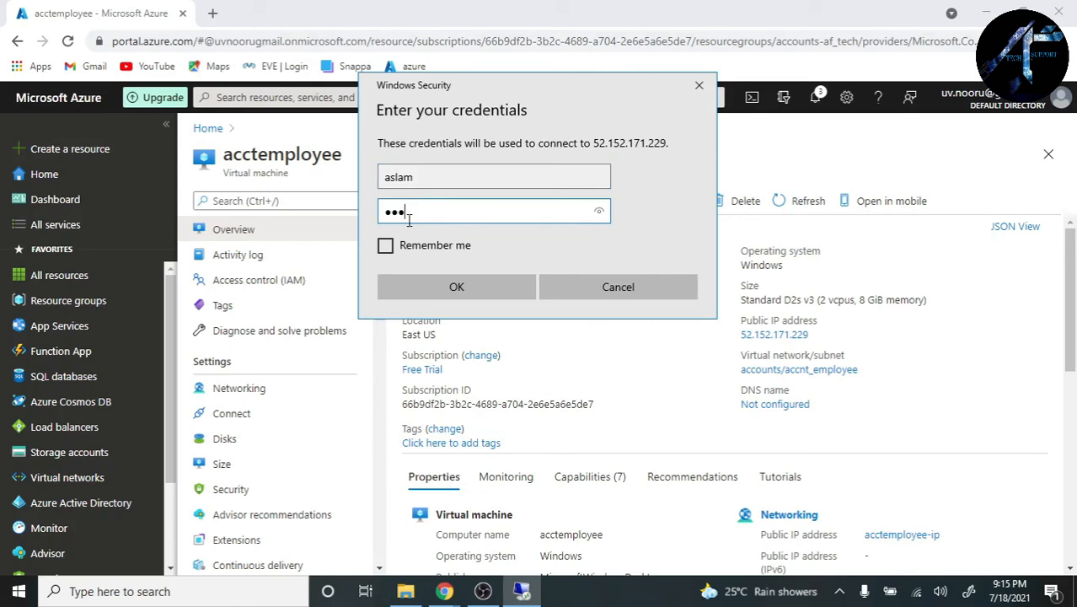
text(••••••••••)
key(Return)
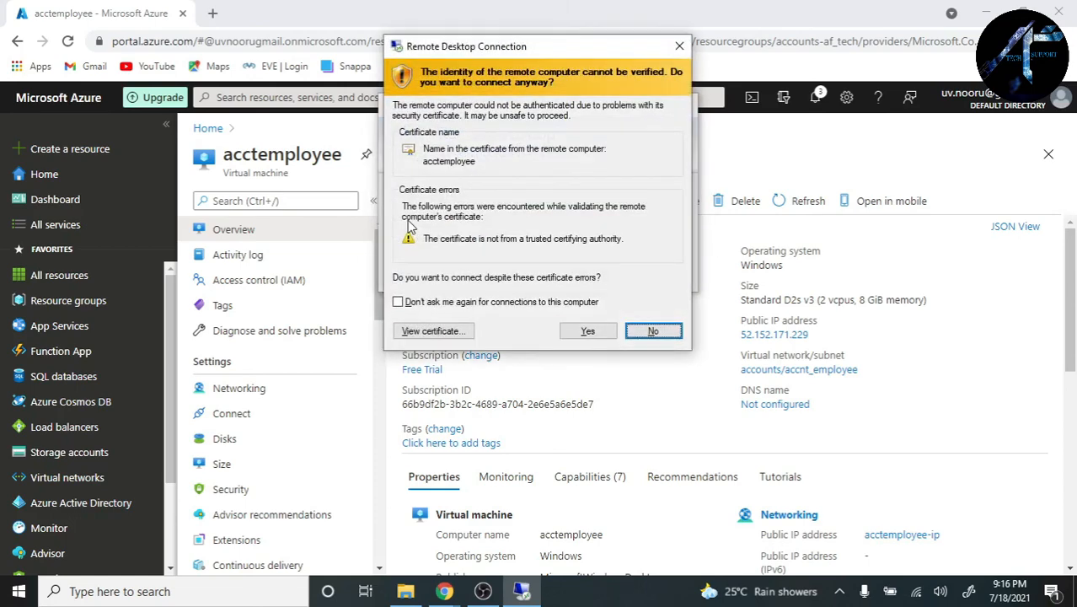
click(595, 331)
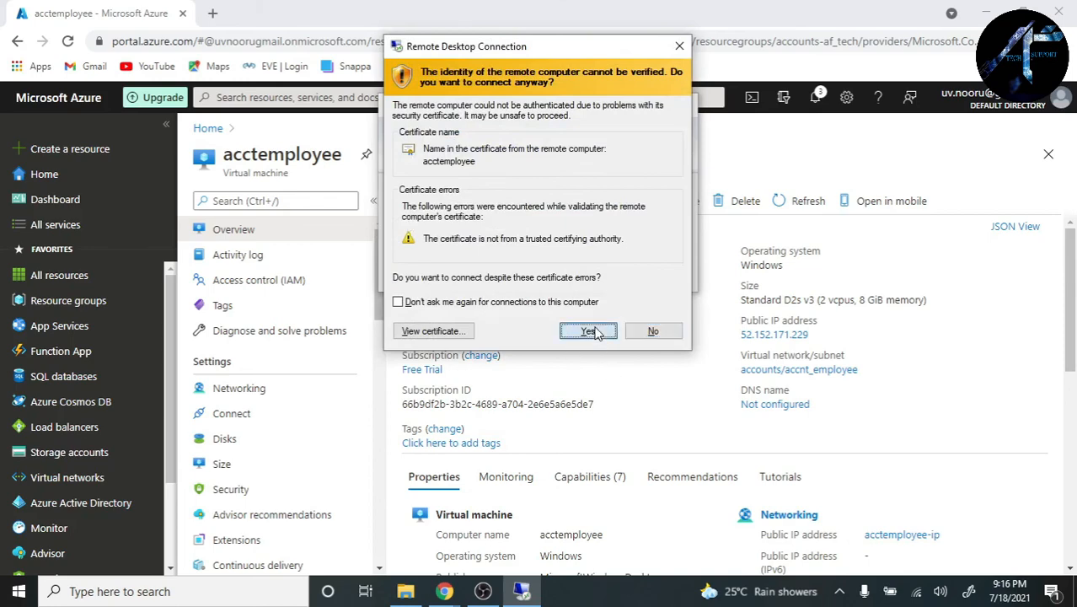